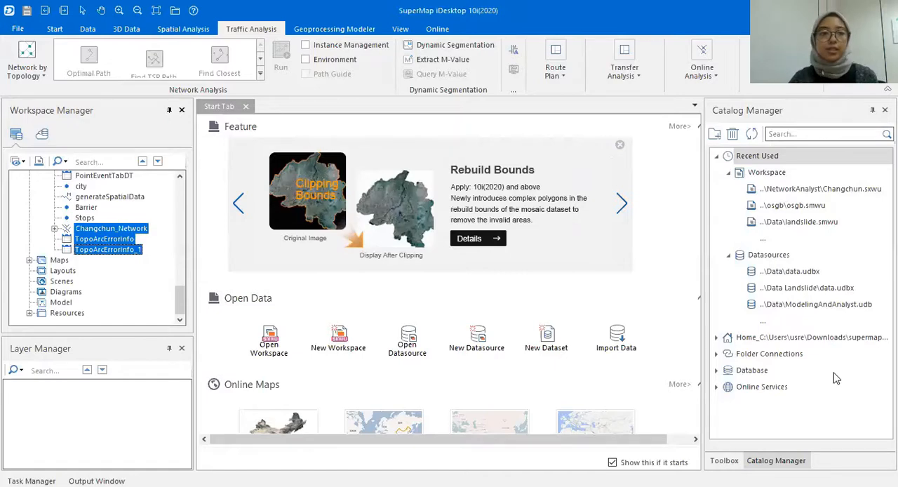
- Delete the Changchun_Network, TopoArcErrorInfo and TopoArcErrorInfo_1 datasets from the Changchun datasource
scroll(90, 218, up, 15)
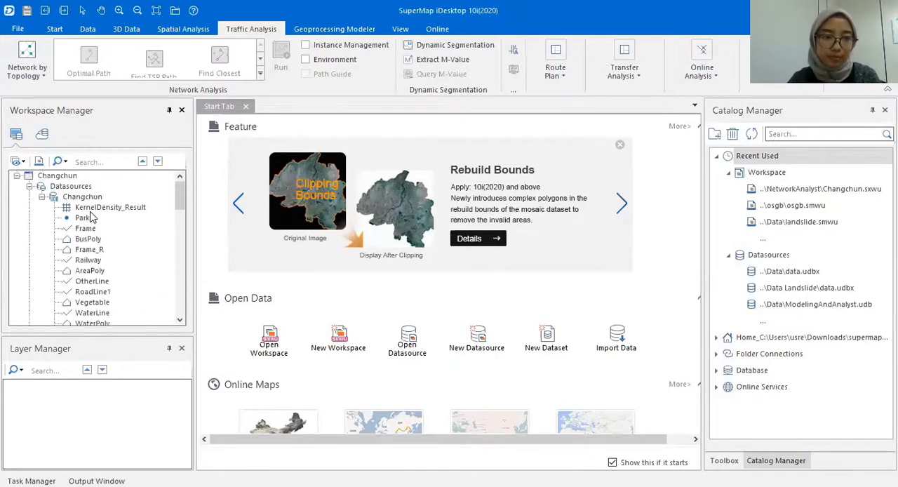
scroll(90, 218, down, 15)
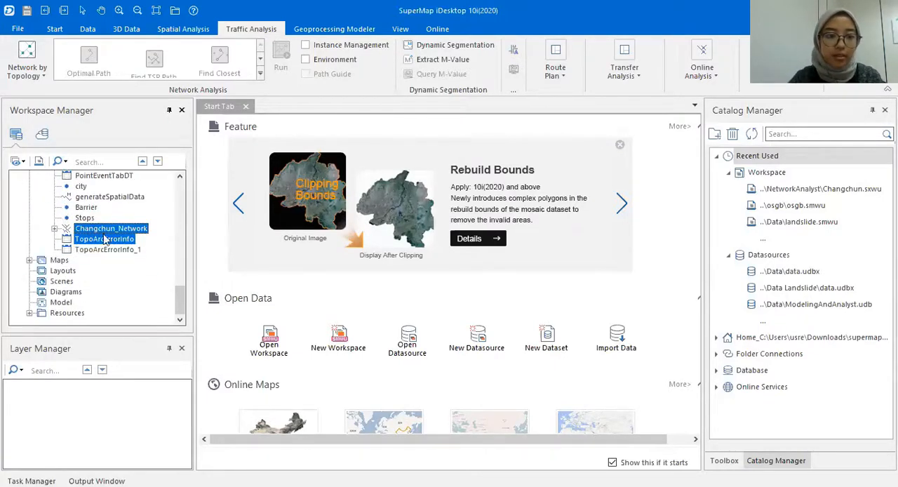
shift+click(112, 249)
right_click(112, 250)
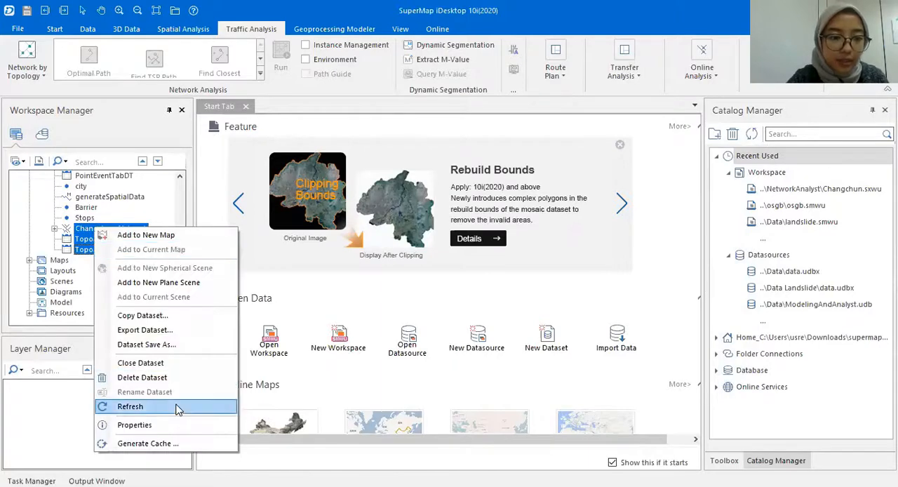
click(412, 309)
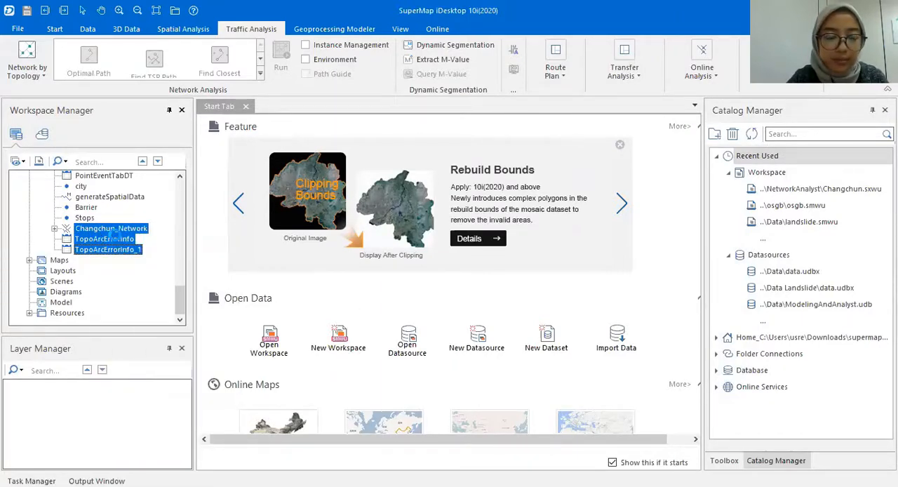
key(Delete)
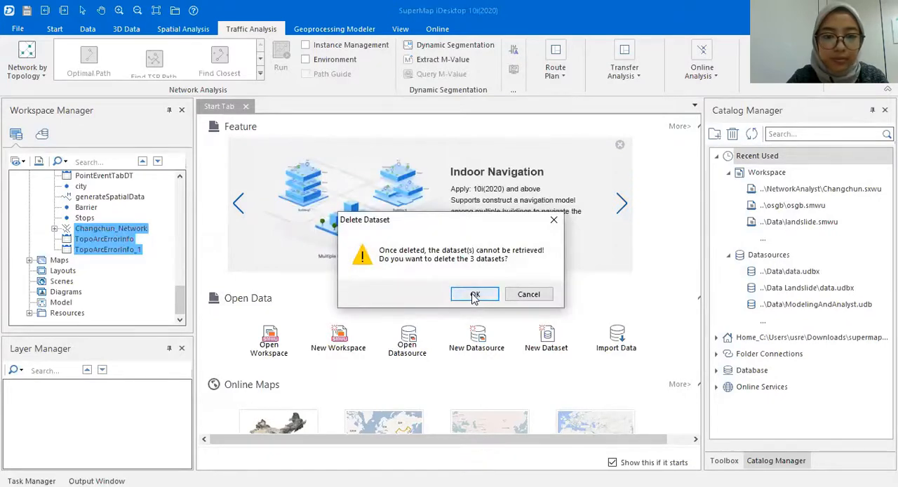
click(475, 295)
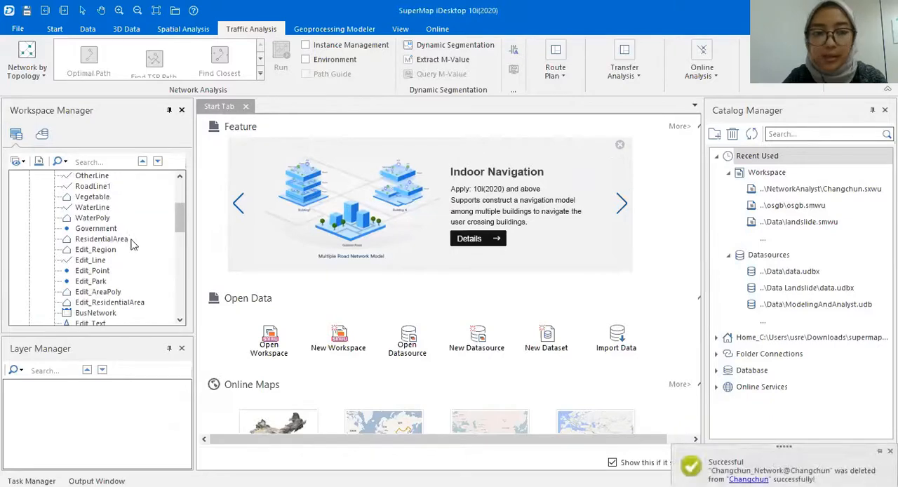
- Close the Changchun workspace
scroll(130, 240, up, 4)
right_click(57, 176)
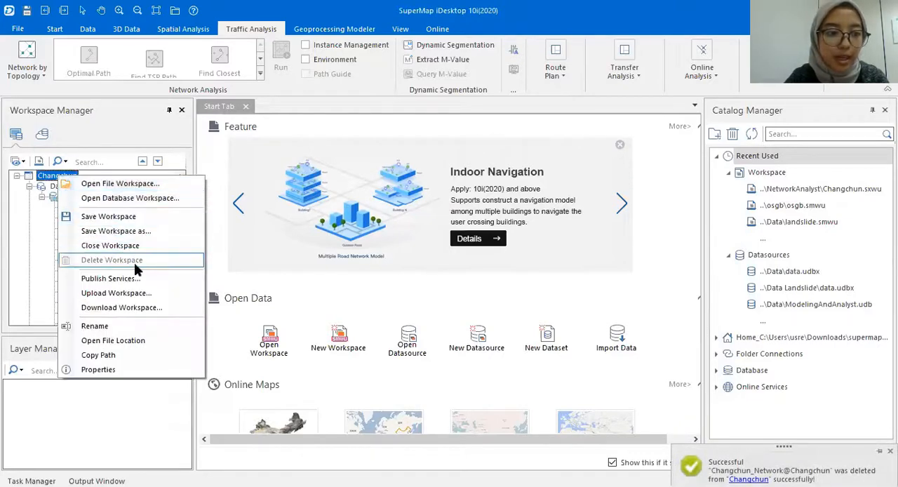
click(140, 246)
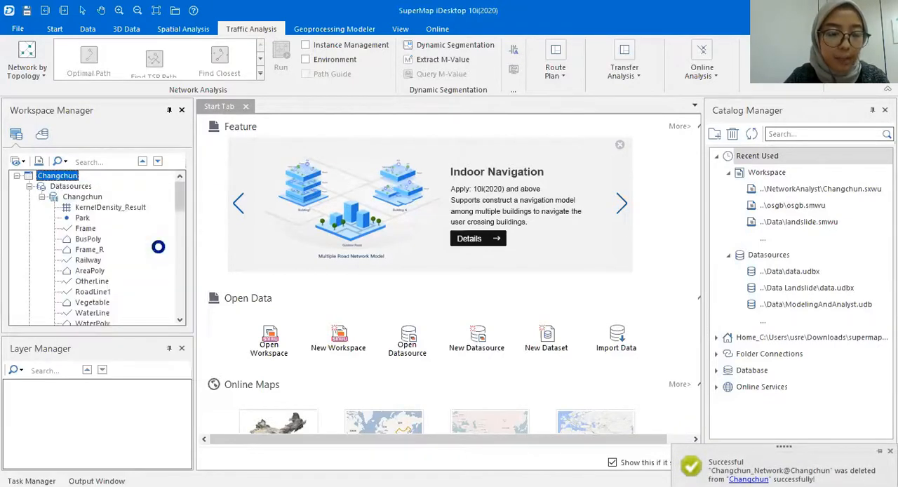
click(409, 288)
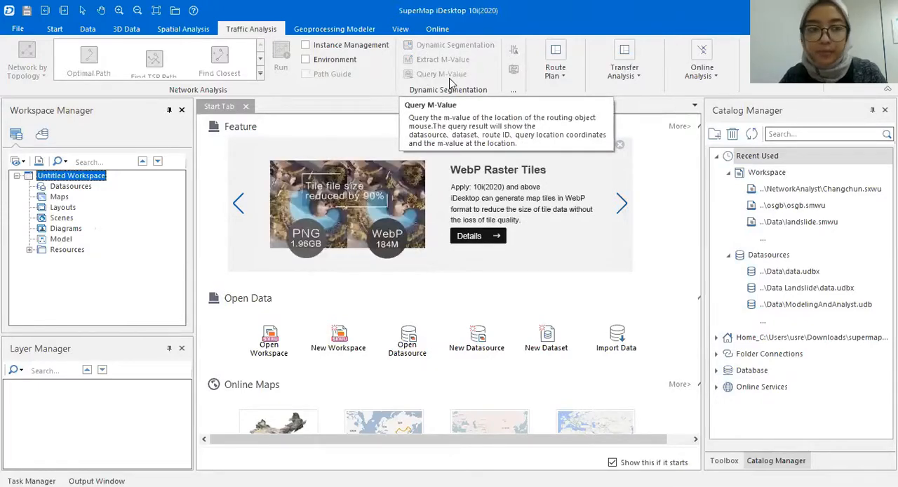
- Open the Changchun file workspace from the NetworkAnalyst folder
right_click(100, 179)
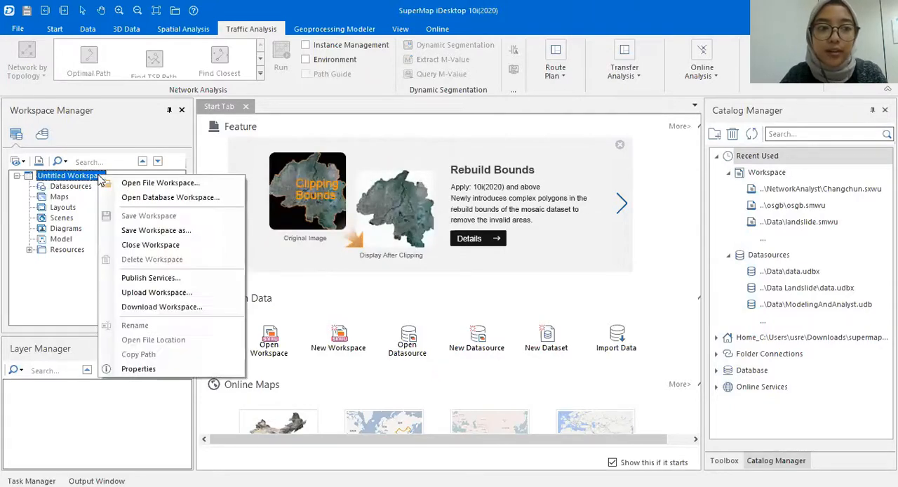
click(176, 186)
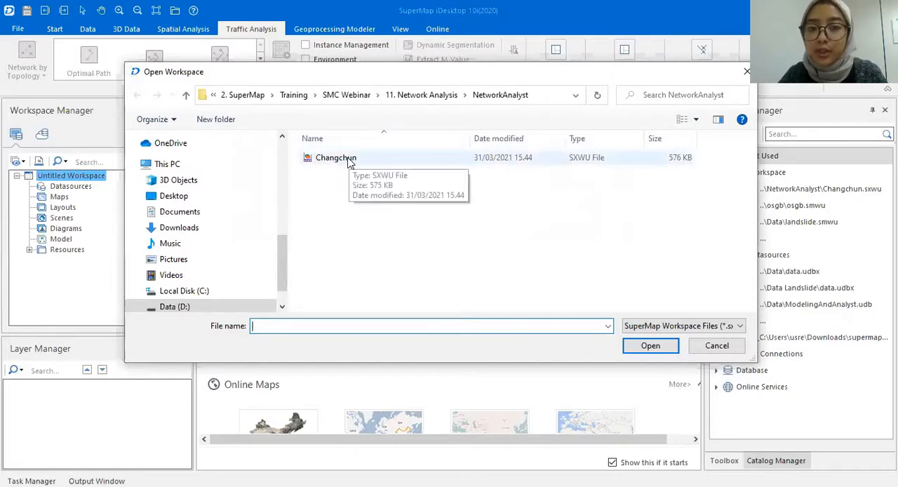
click(351, 160)
click(645, 345)
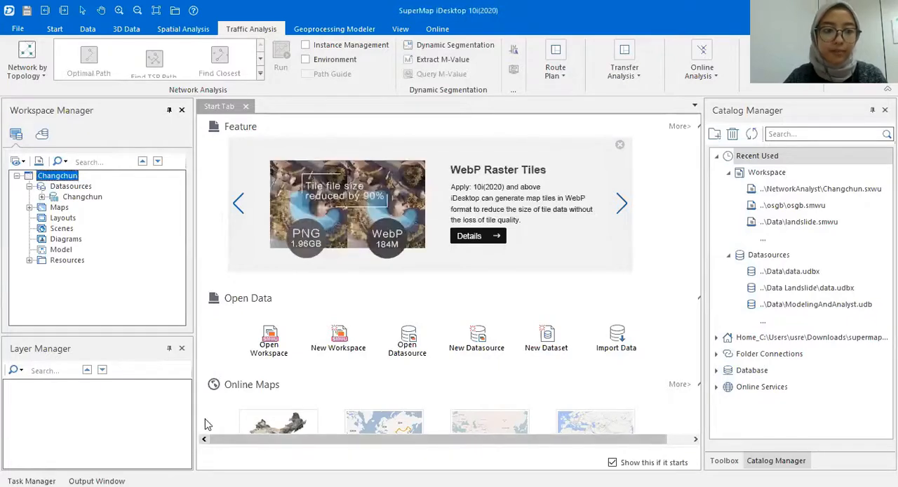
- Expand the Changchun datasource and the Maps node and examine the available datasets, including RoadNet_Line, and maps
click(42, 197)
scroll(78, 238, down, 10)
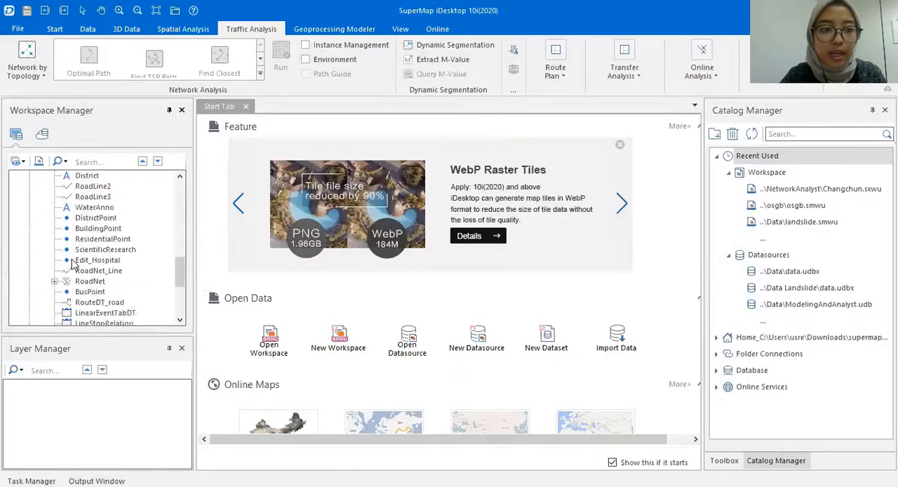
click(29, 260)
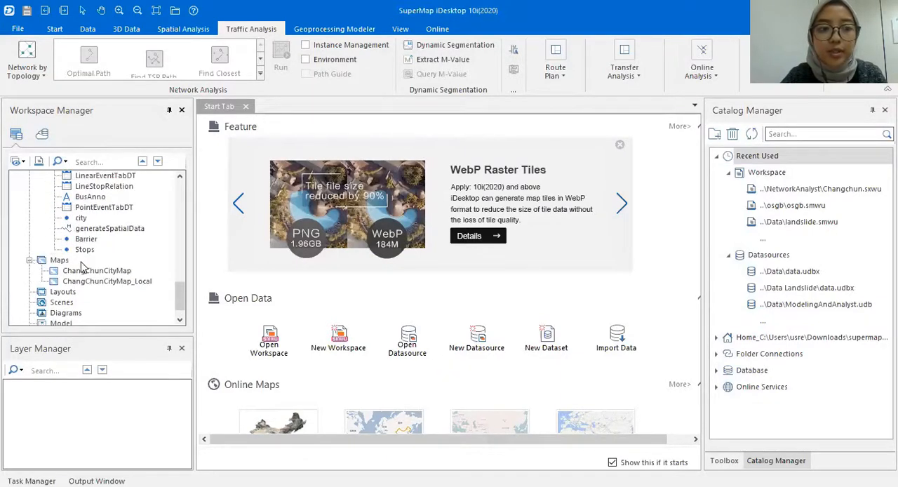
scroll(98, 260, up, 10)
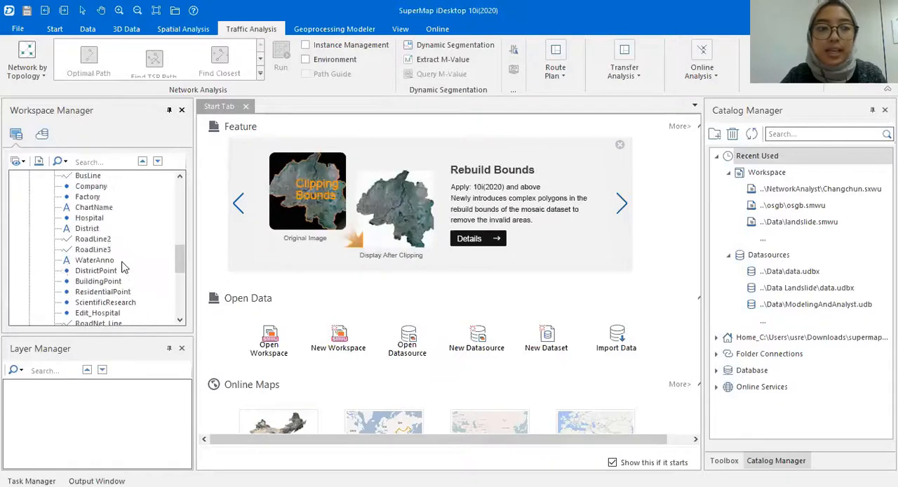
scroll(101, 225, up, 10)
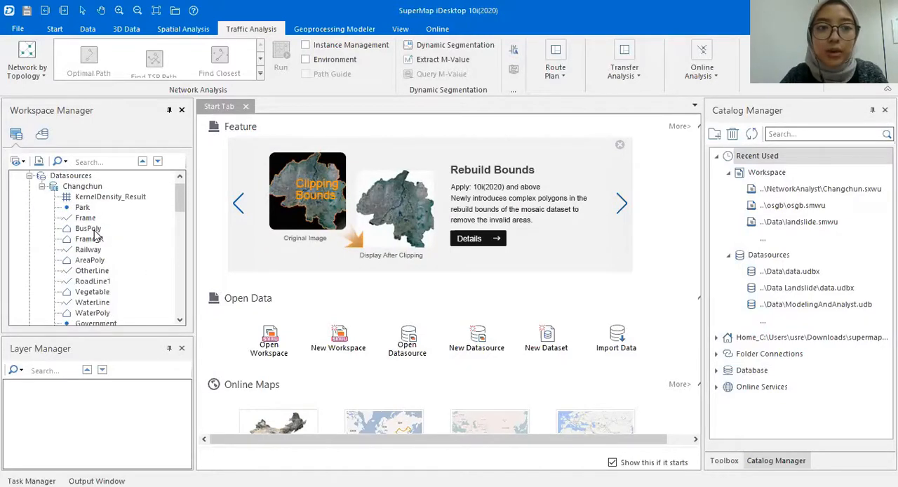
scroll(91, 233, down, 2)
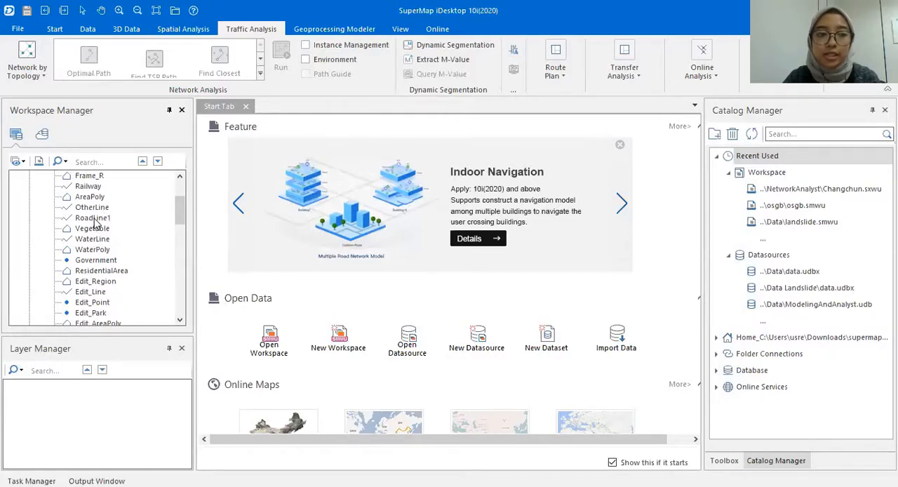
scroll(99, 285, down, 8)
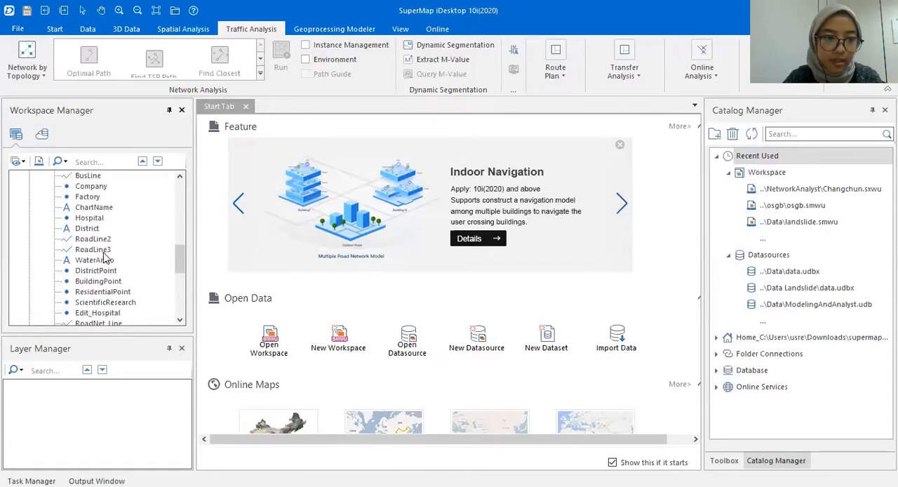
scroll(103, 288, down, 1)
click(102, 291)
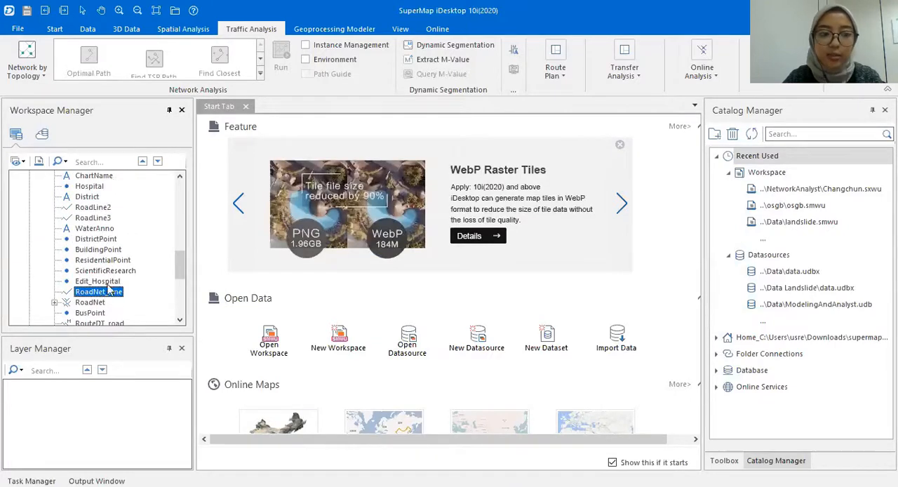
scroll(99, 293, down, 3)
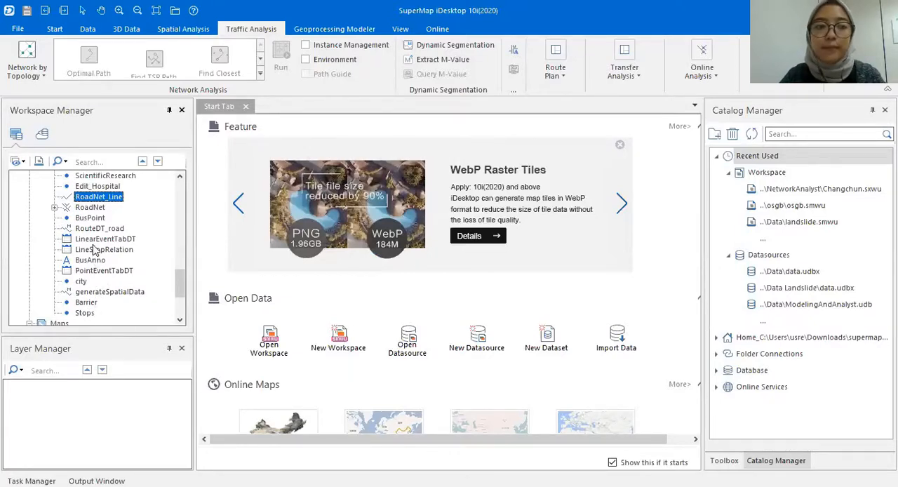
scroll(96, 251, down, 2)
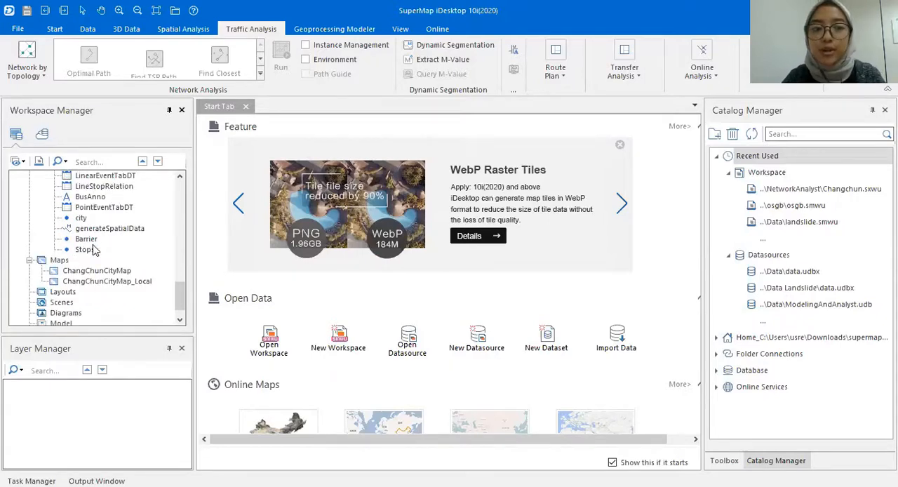
scroll(96, 250, up, 5)
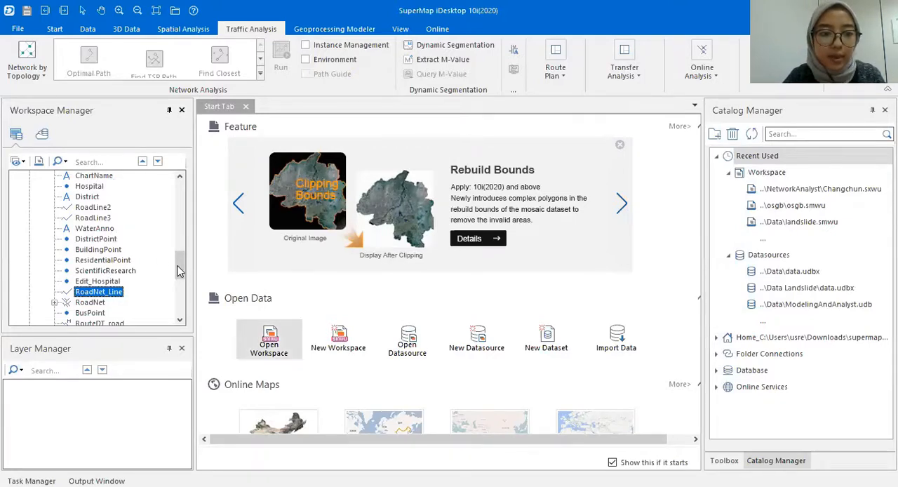
- Open the ChangChunCityMap map and examine its layers and city districts
scroll(180, 269, down, 10)
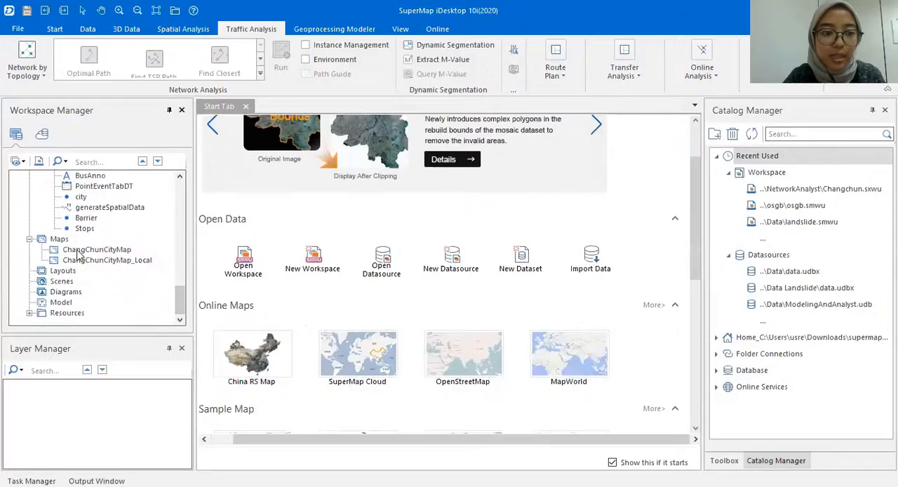
click(79, 251)
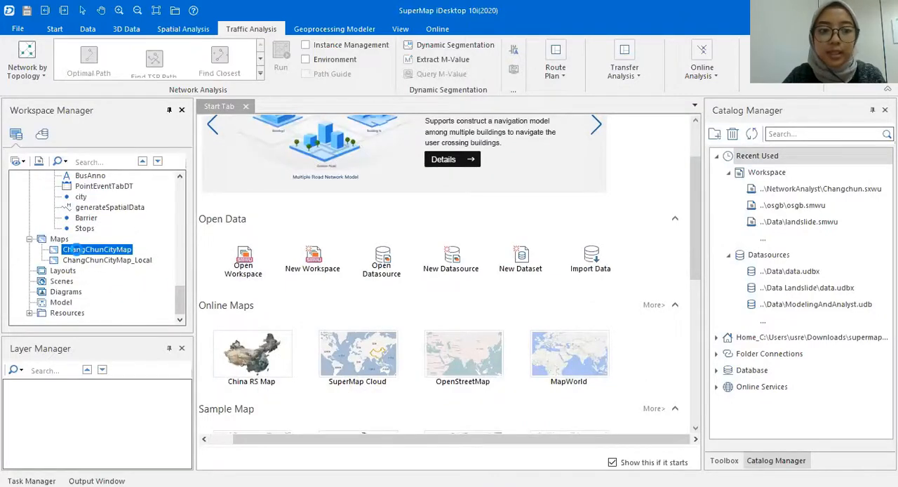
double_click(79, 249)
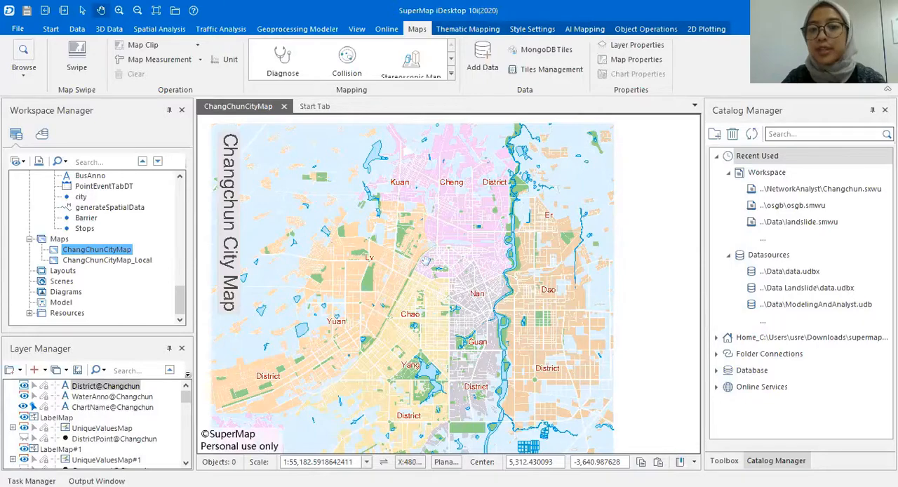
scroll(112, 410, down, 1)
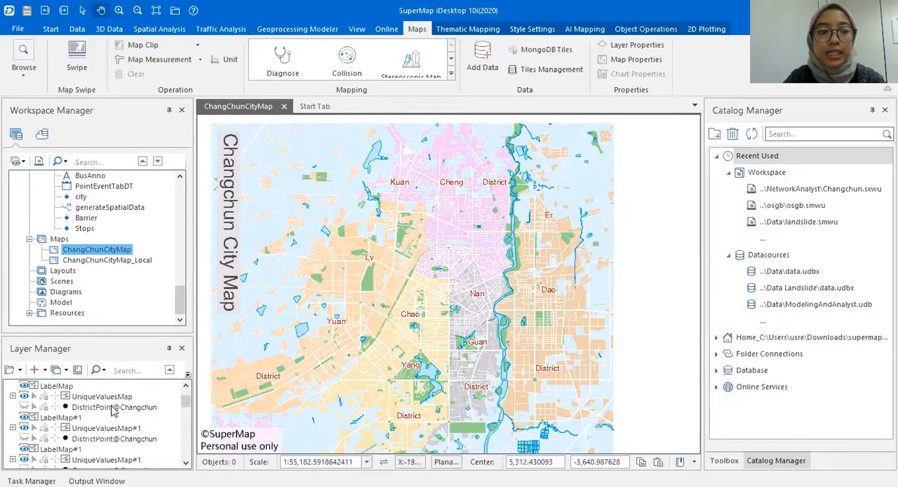
drag(432, 270, 477, 254)
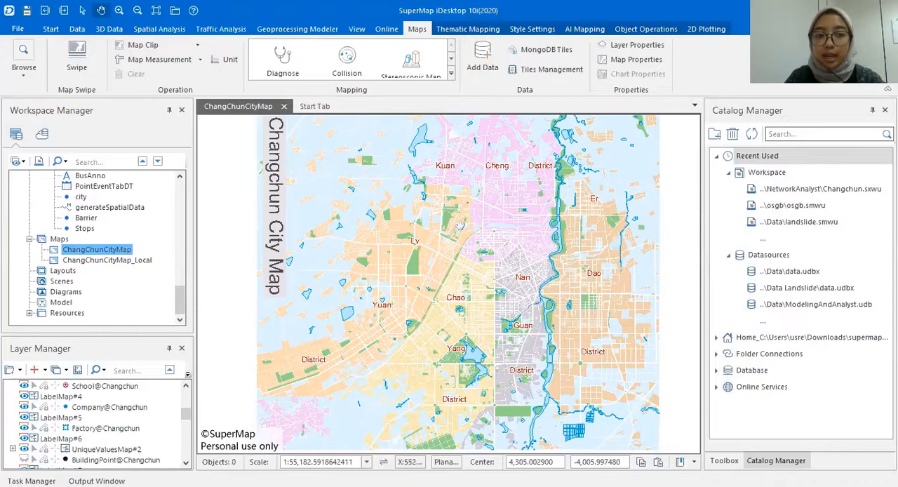
- Close the ChangChunCityMap map without saving its changes
scroll(118, 242, up, 3)
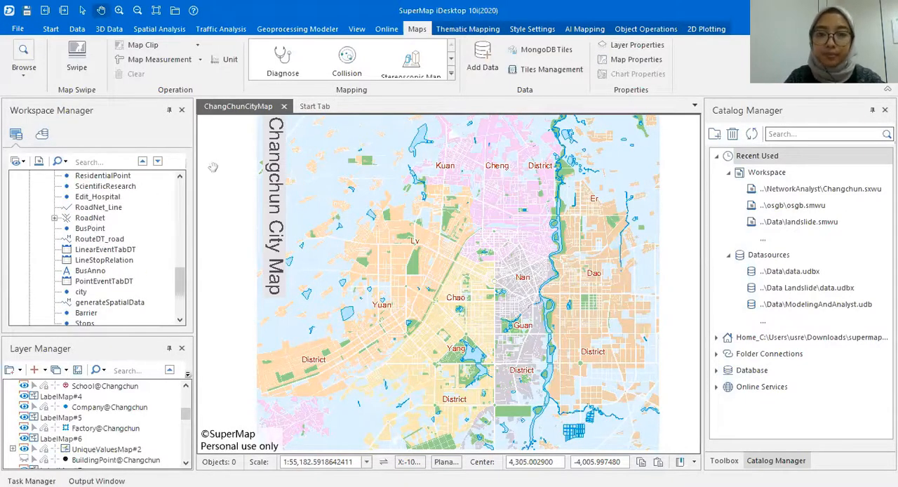
click(283, 106)
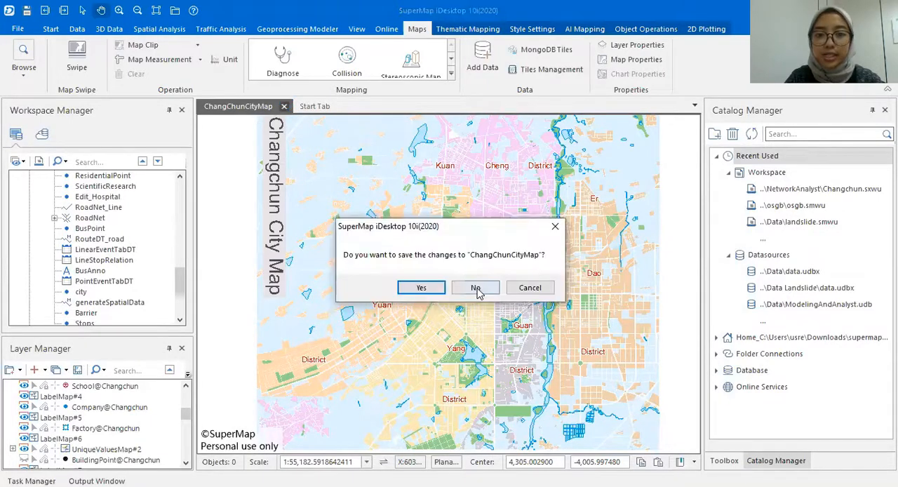
click(476, 288)
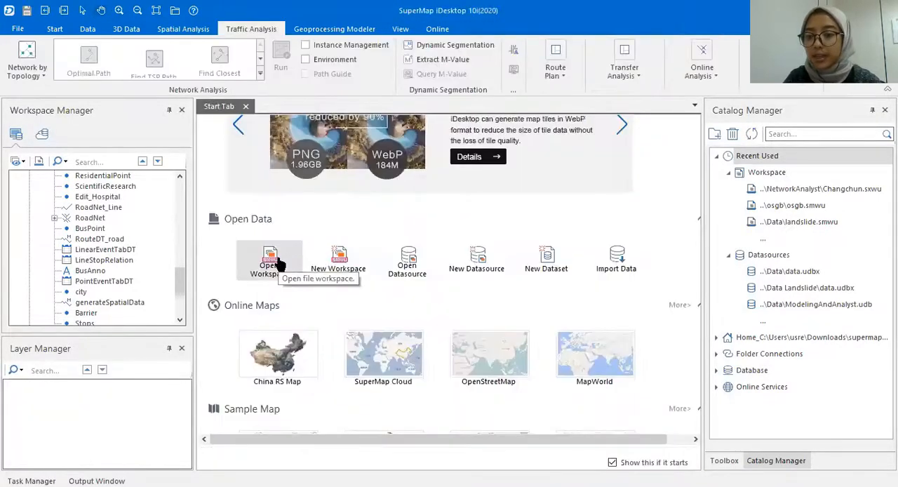
- Add the RoadNet_Line dataset to a new map and inspect the city's road lines
click(103, 209)
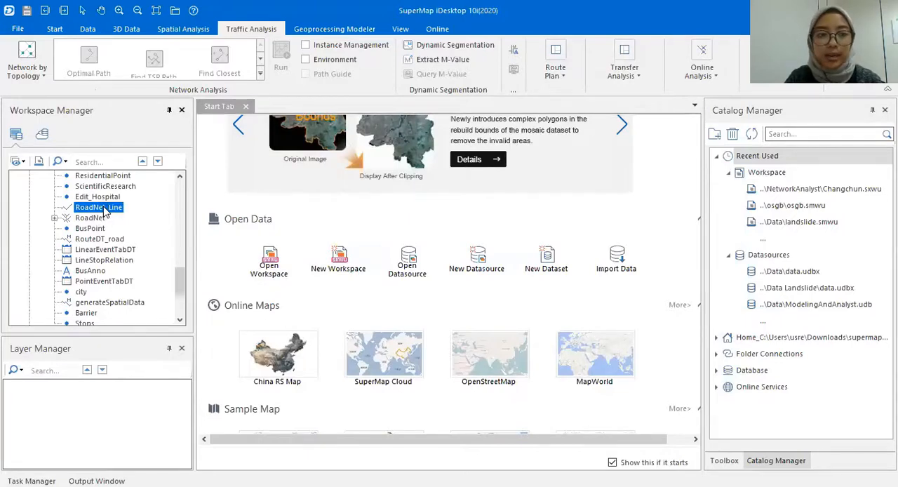
right_click(104, 209)
click(161, 176)
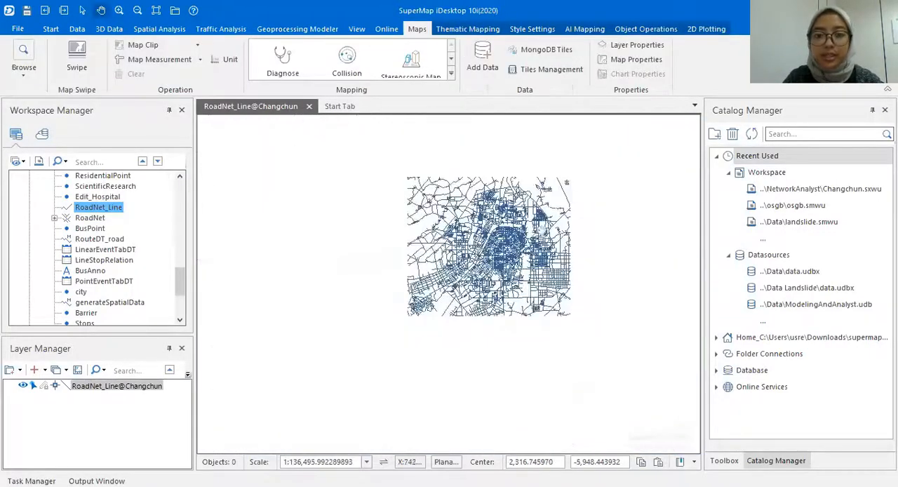
drag(517, 234, 439, 264)
scroll(439, 265, up, 5)
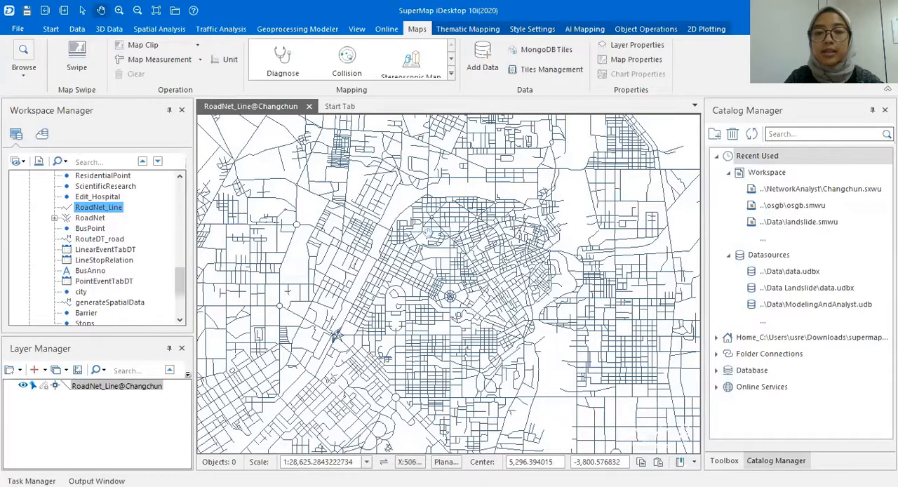
scroll(113, 262, down, 3)
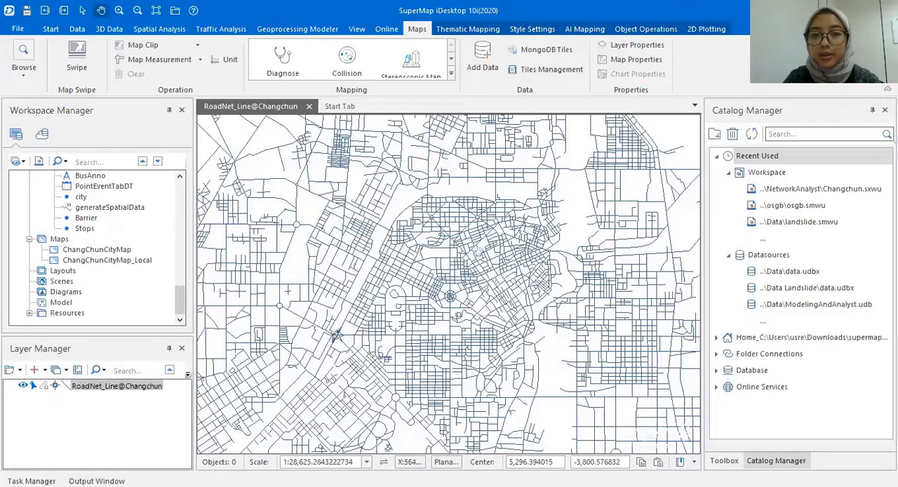
scroll(447, 303, up, 2)
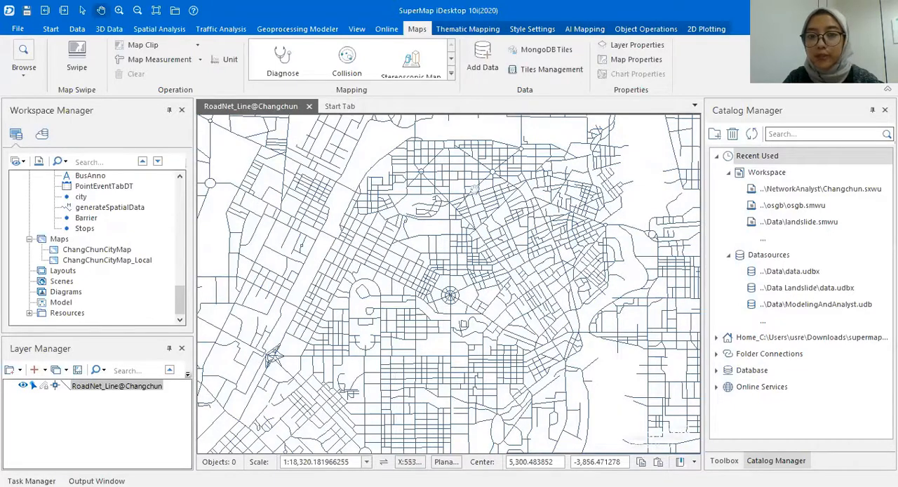
- Open the Structure 2D Network tool with RoadNet_Line as the source dataset
scroll(456, 216, down, 2)
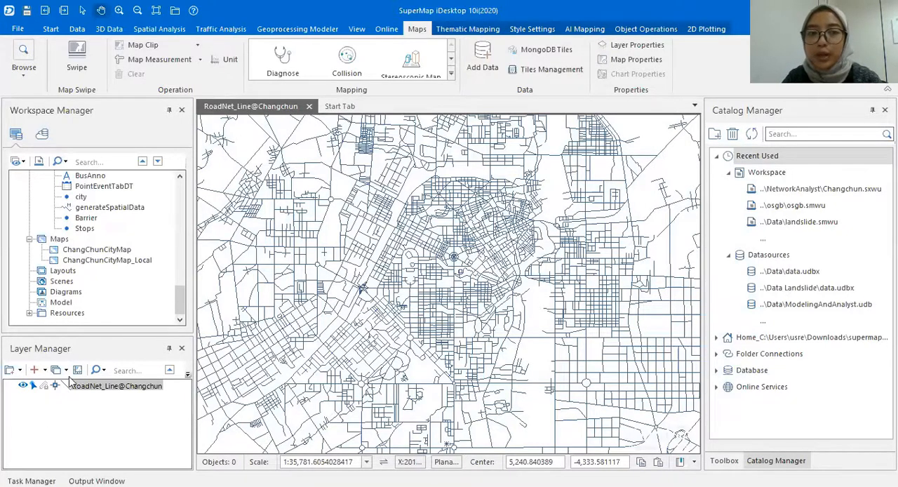
click(223, 30)
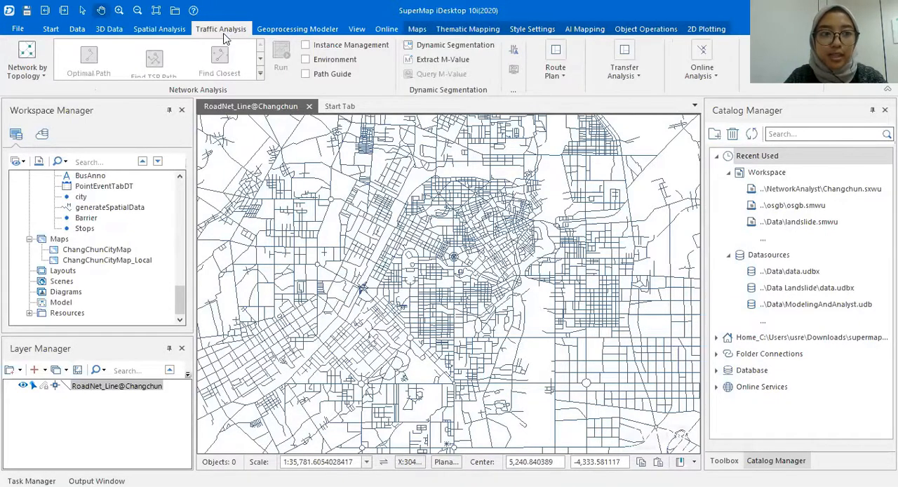
click(35, 73)
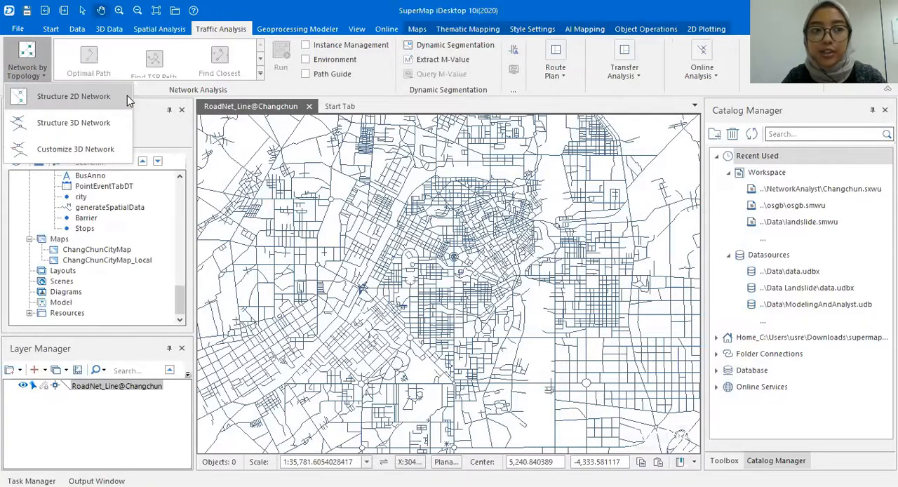
click(127, 97)
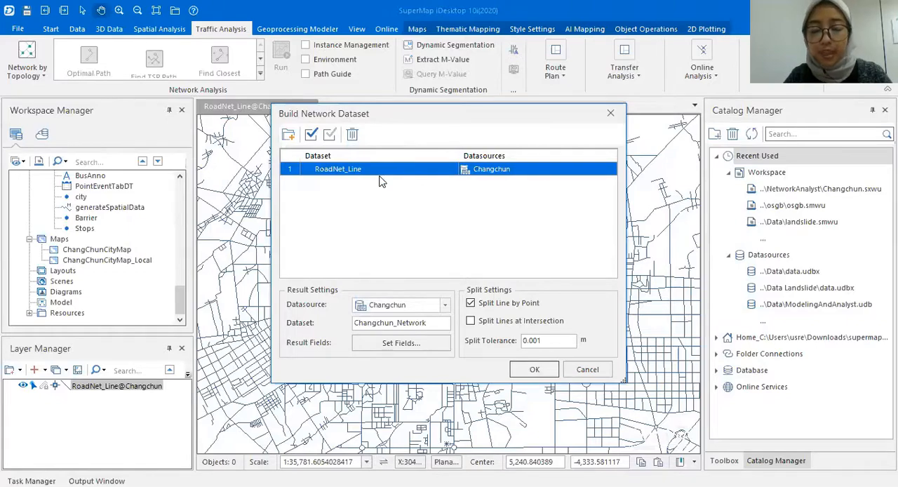
- Look through the Changchun datasets that can be added to the network build, without adding any
click(288, 138)
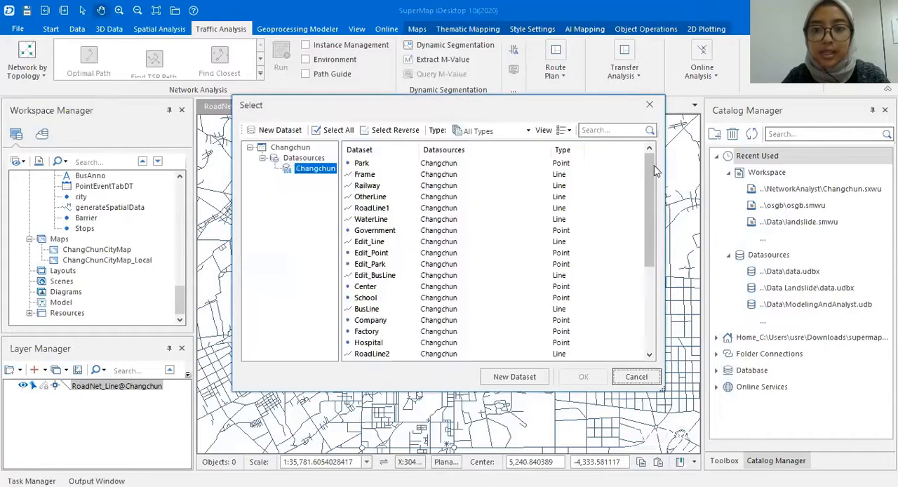
scroll(517, 189, down, 4)
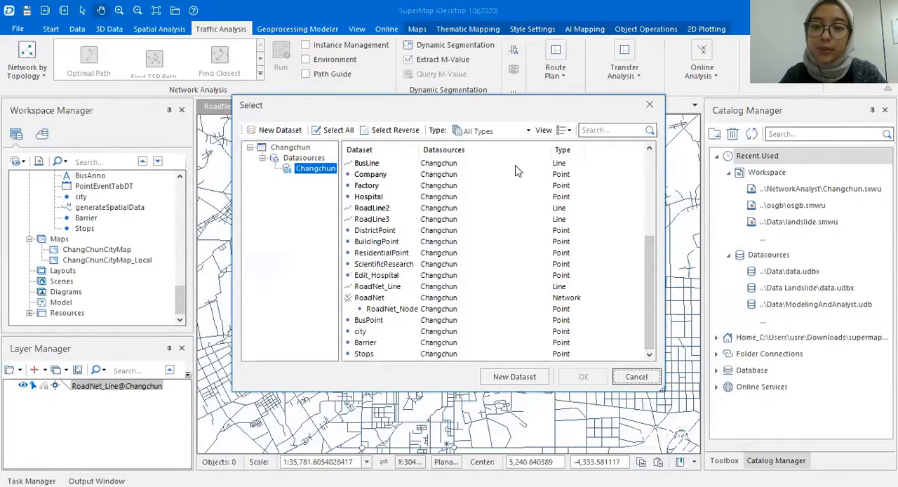
click(648, 105)
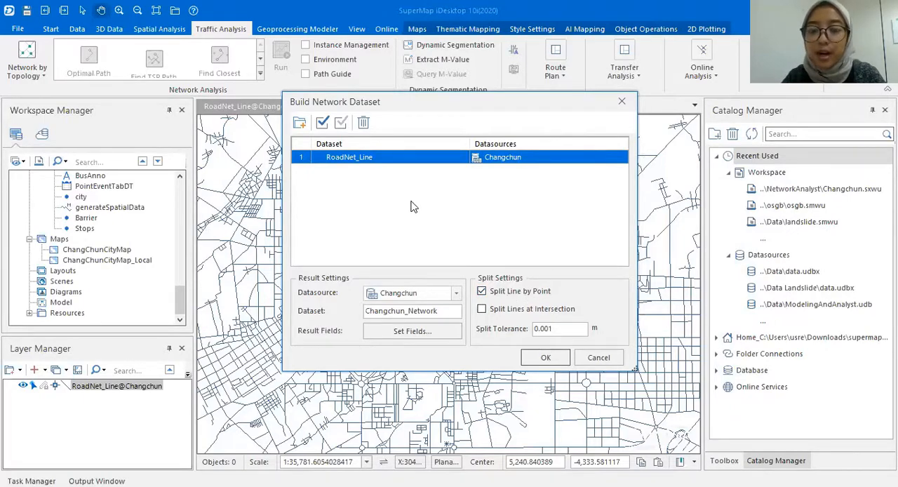
- Build the Changchun_Network dataset from RoadNet_Line in the Changchun datasource, splitting lines at intersections
click(515, 315)
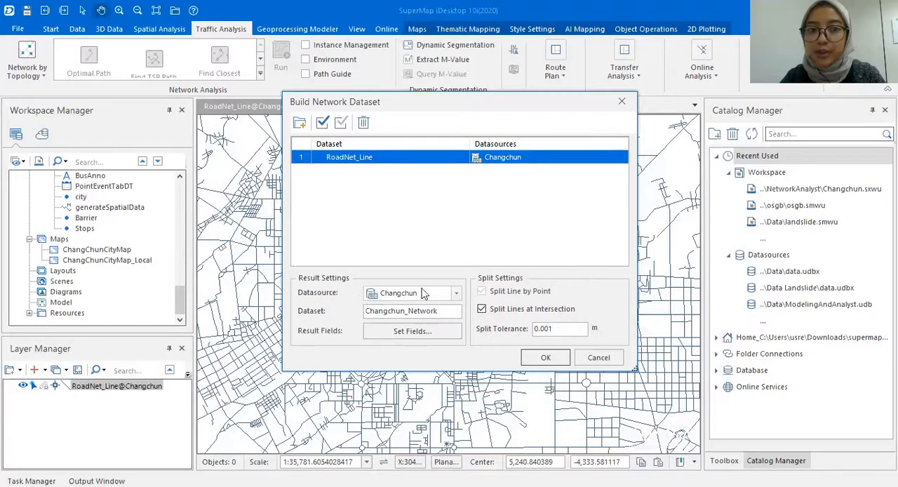
click(538, 357)
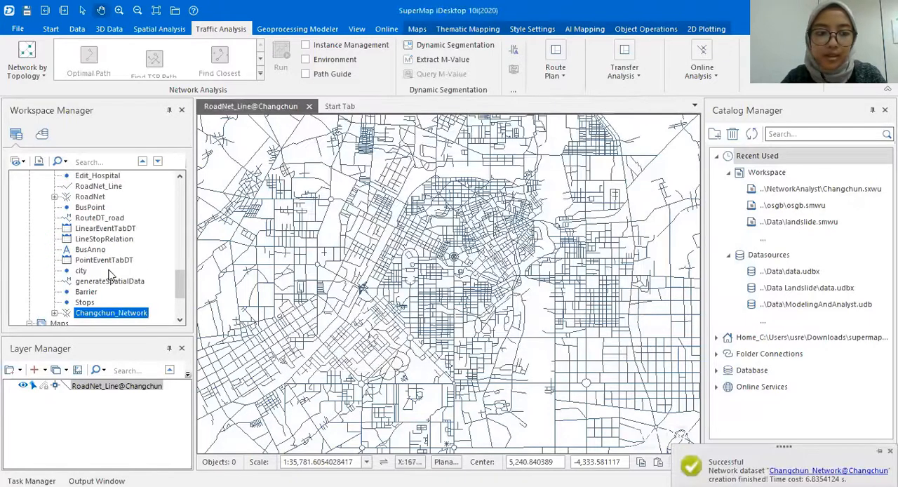
- Find Changchun_Network among the Changchun datasets and expand it to inspect its Changchun_Network_Node sub-dataset
scroll(97, 257, down, 2)
scroll(99, 257, up, 10)
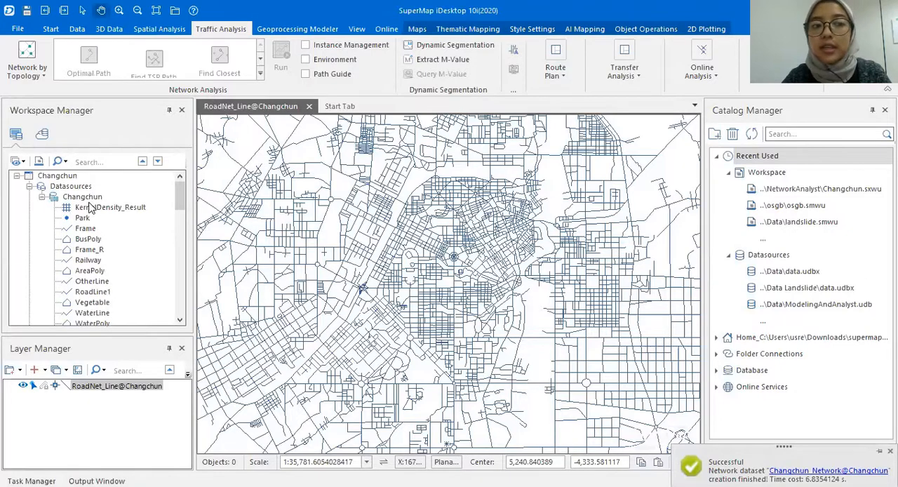
scroll(90, 208, down, 10)
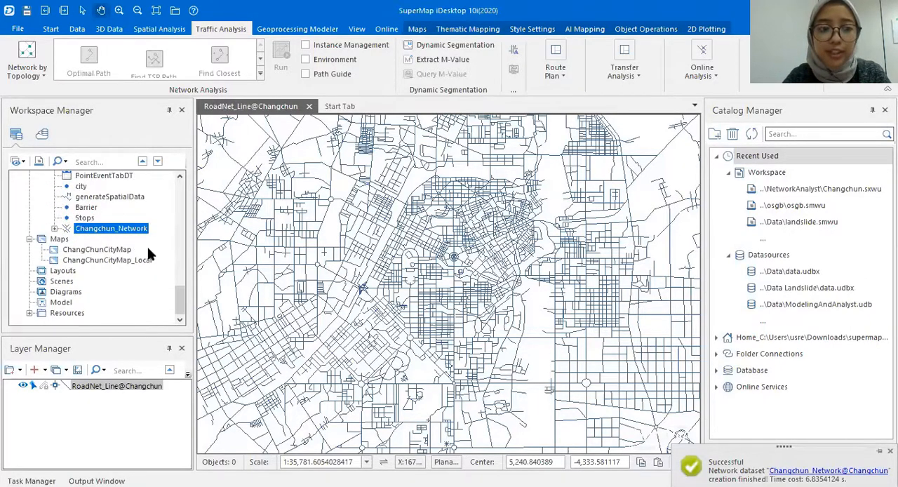
click(55, 229)
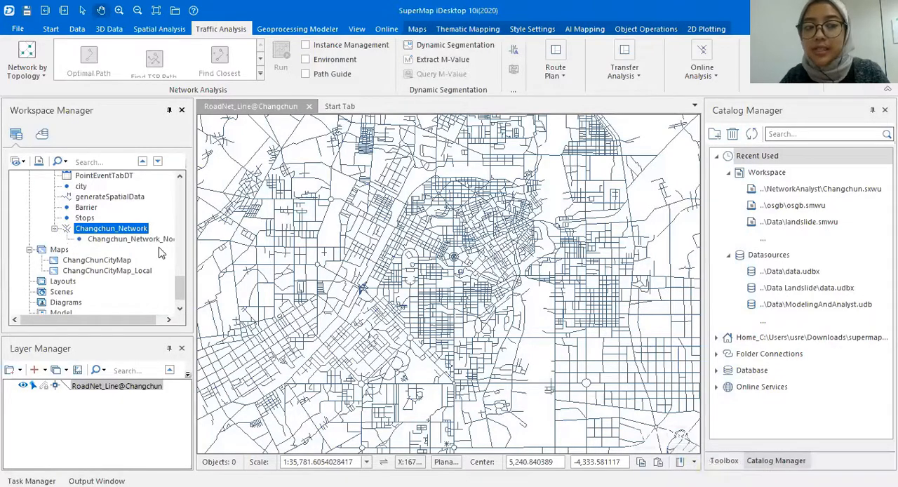
drag(130, 322, 149, 326)
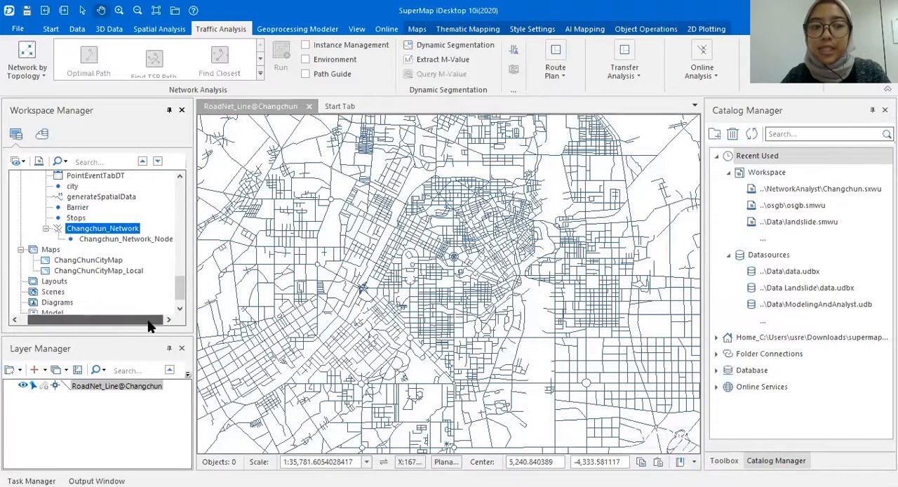
click(127, 241)
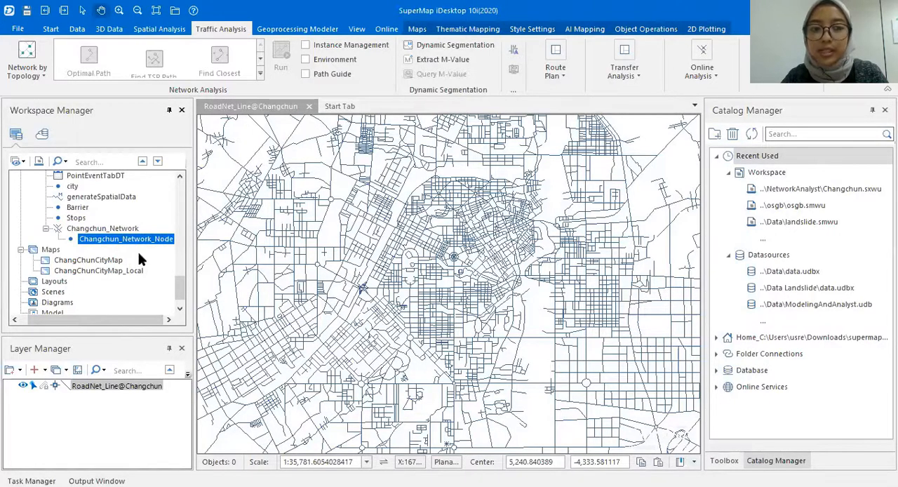
- Add the Changchun_Network dataset to the open RoadNet_Line map and create a spatial index for it
click(114, 230)
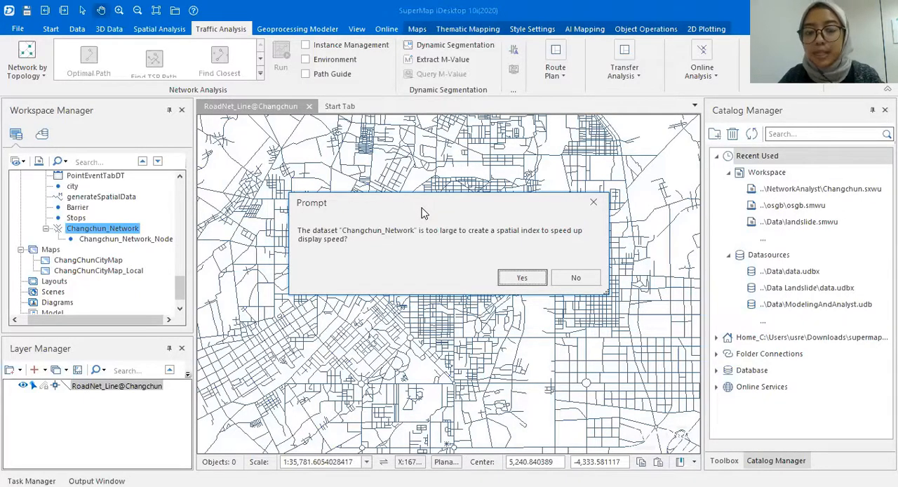
click(534, 282)
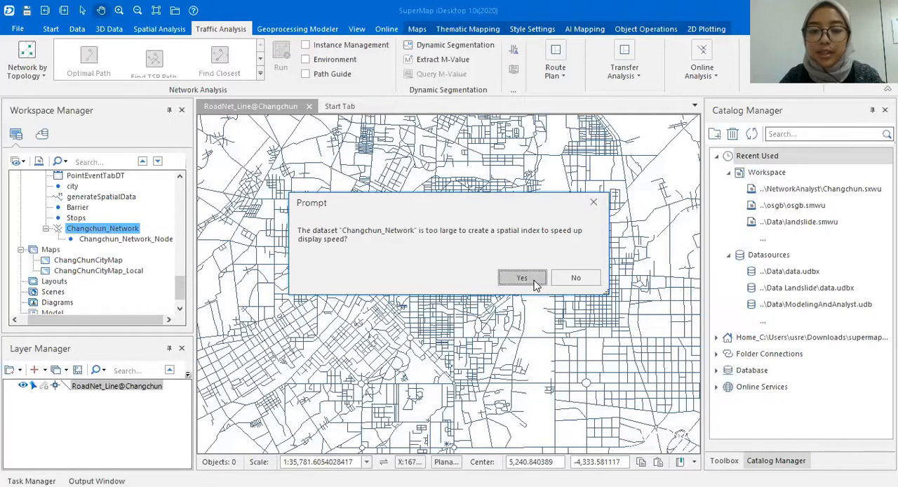
click(535, 282)
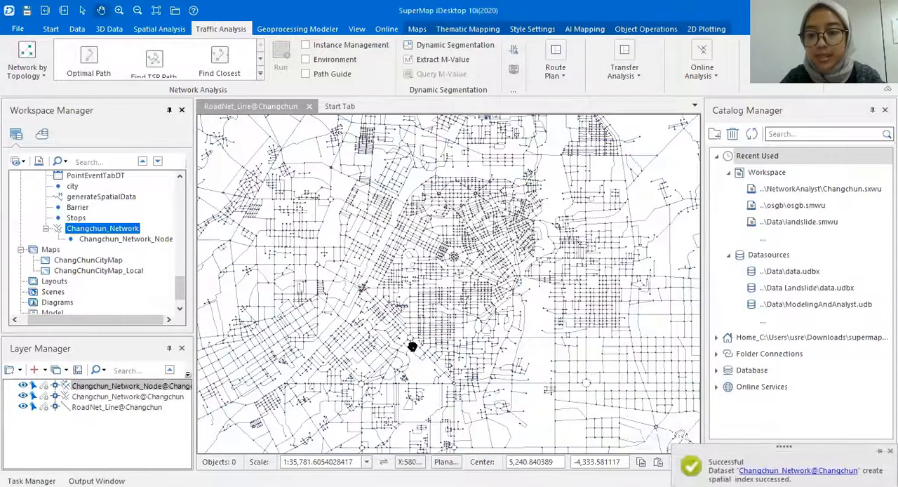
click(889, 450)
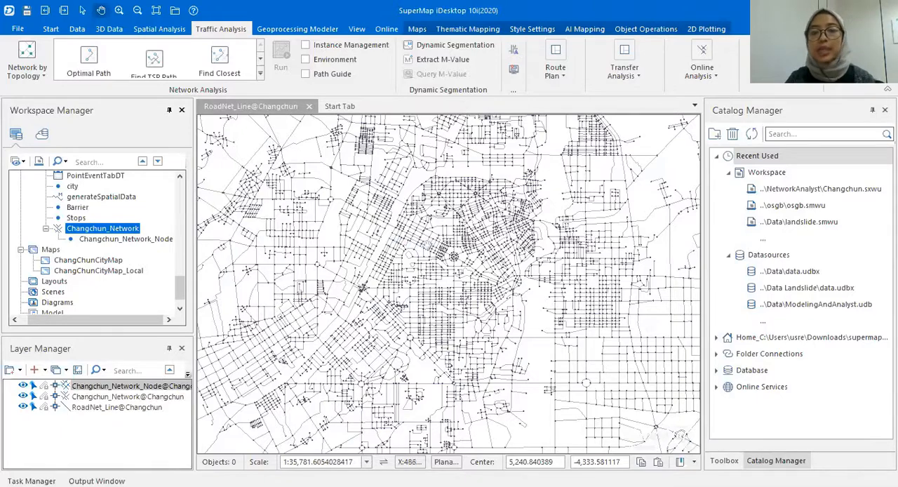
- Hide and redisplay the Changchun_Network and Changchun_Network_Node layers to compare the network with the original road lines
drag(463, 237, 443, 239)
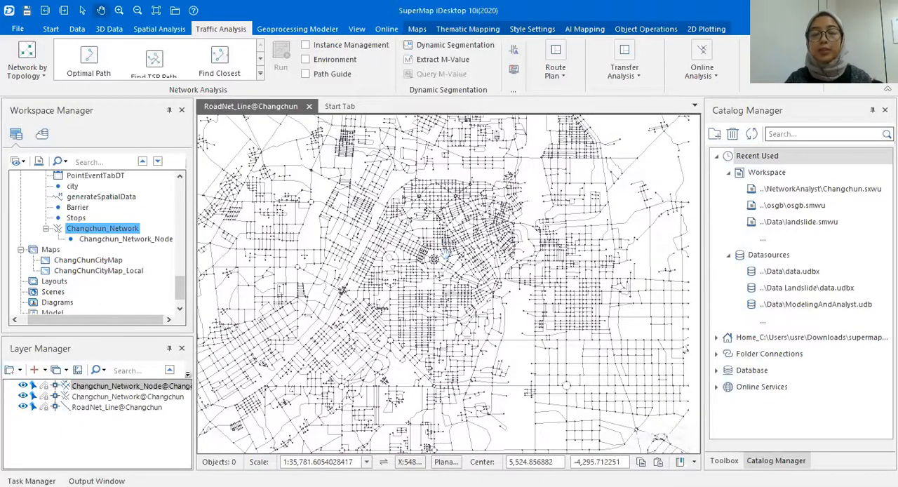
click(25, 396)
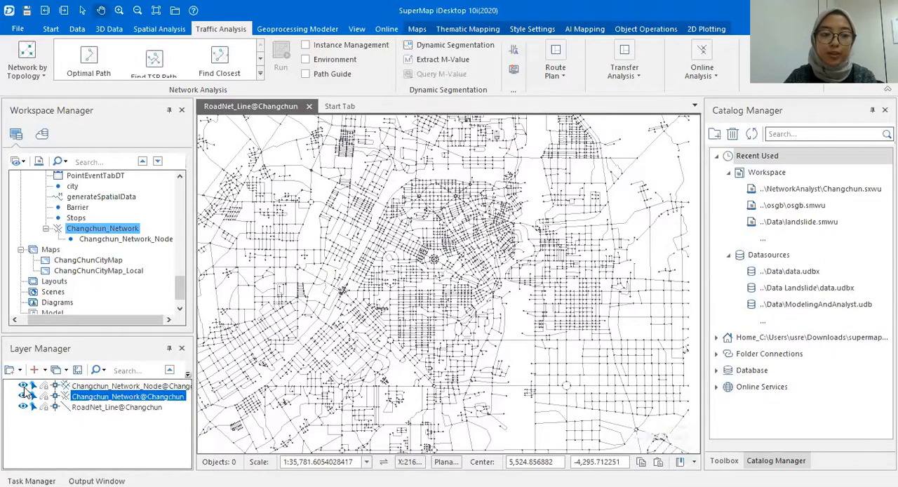
click(24, 386)
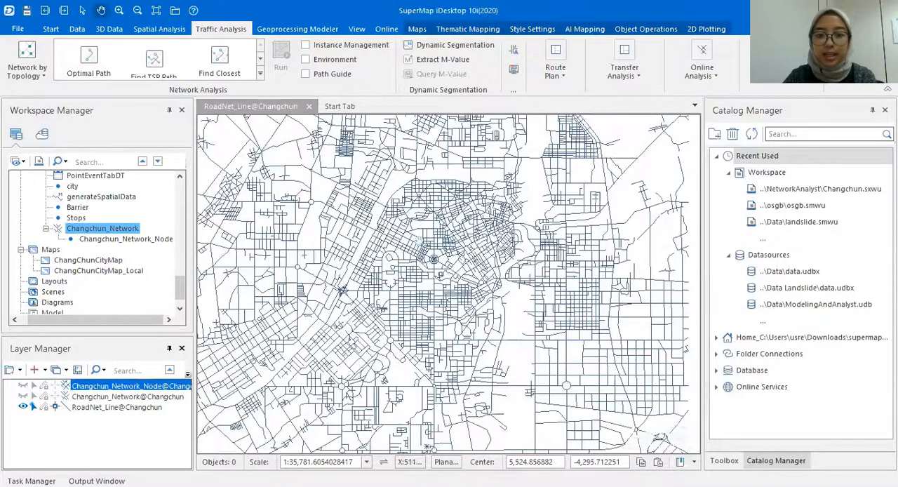
scroll(419, 240, up, 5)
click(24, 396)
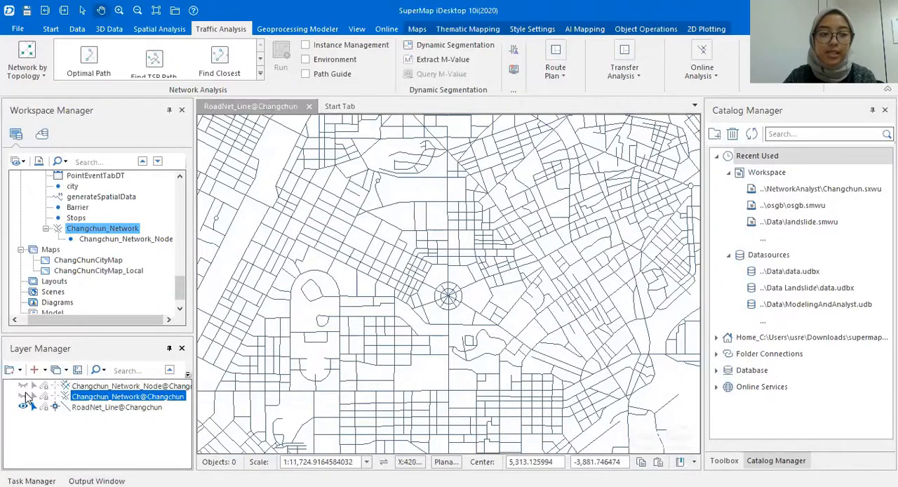
click(24, 385)
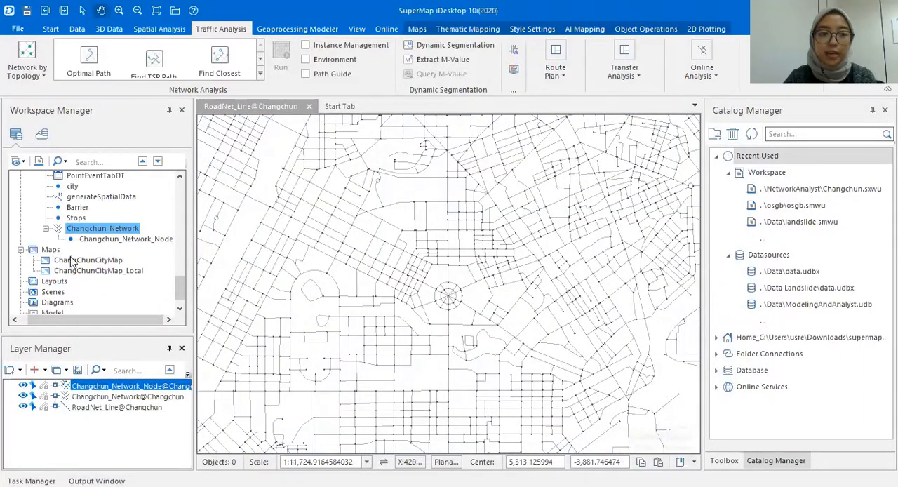
- Open the attribute tables of Changchun_Network and RoadNet_Line and look through the RoadNet_Line fields
right_click(103, 232)
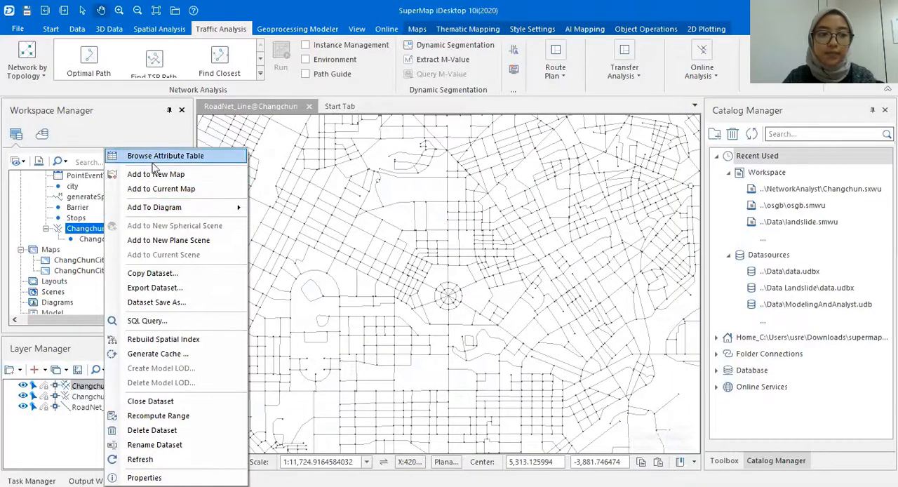
click(126, 154)
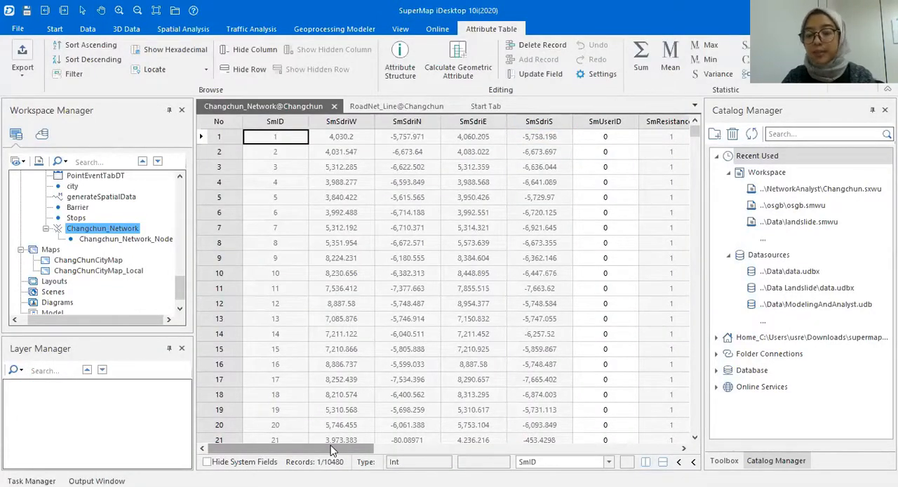
scroll(102, 242, up, 3)
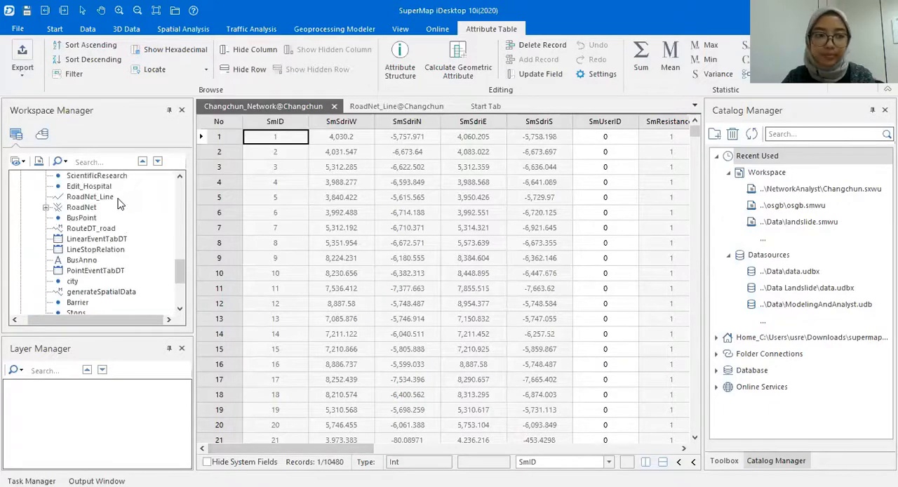
right_click(91, 197)
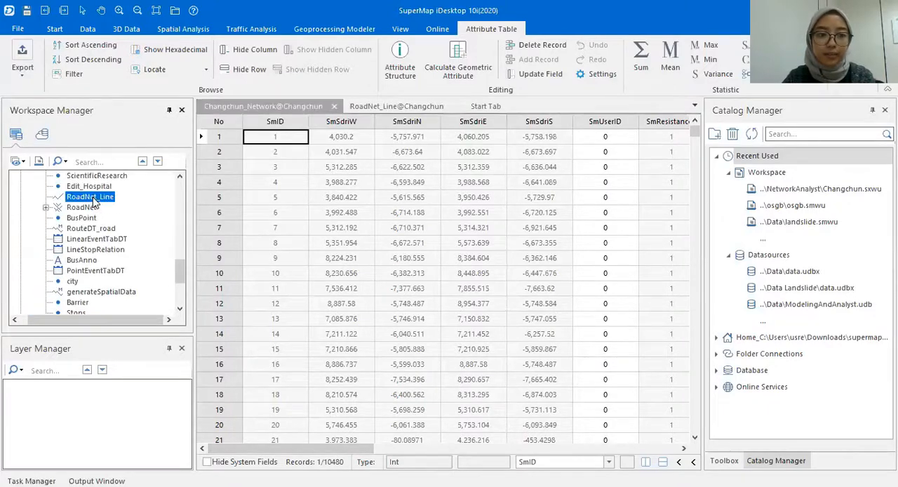
click(176, 156)
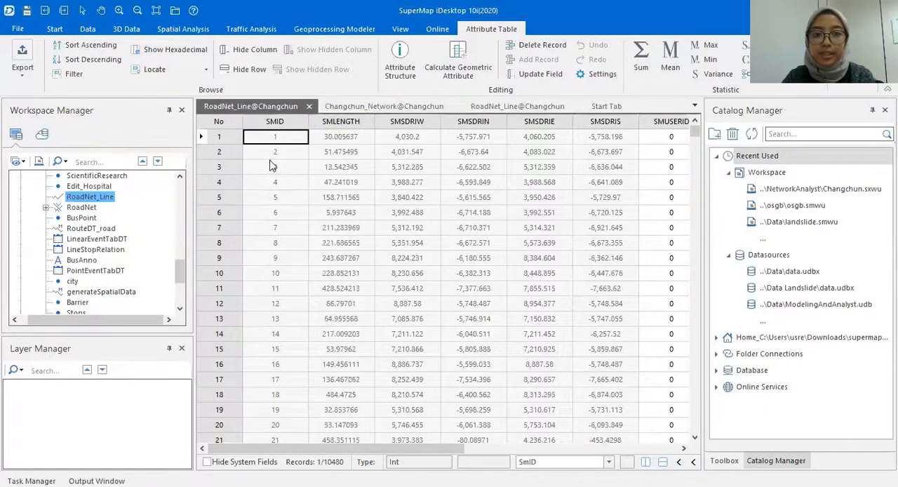
drag(390, 449, 595, 453)
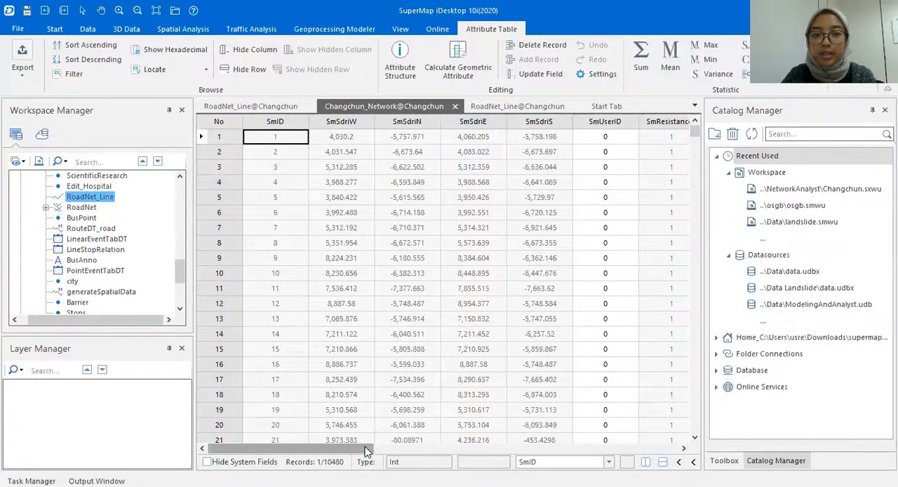
- Examine the SmFNode and SmTNode fields for the first few records in the Changchun_Network attribute table
drag(365, 449, 559, 447)
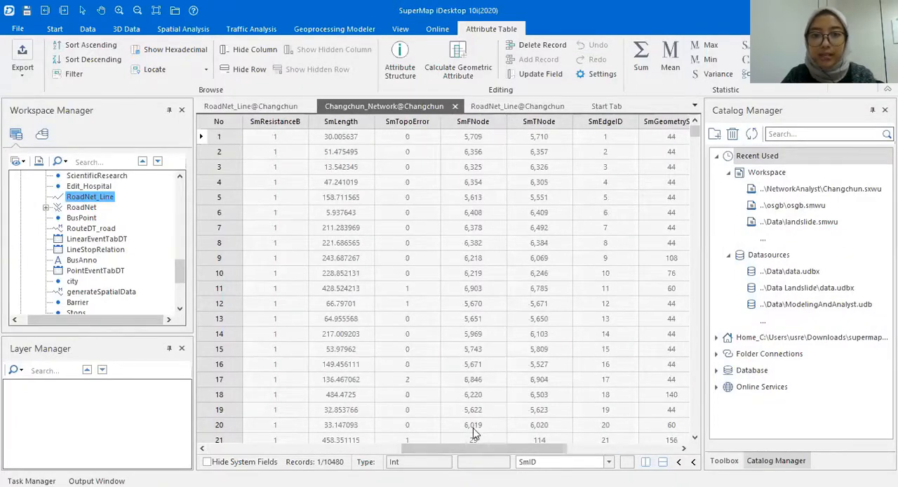
click(480, 123)
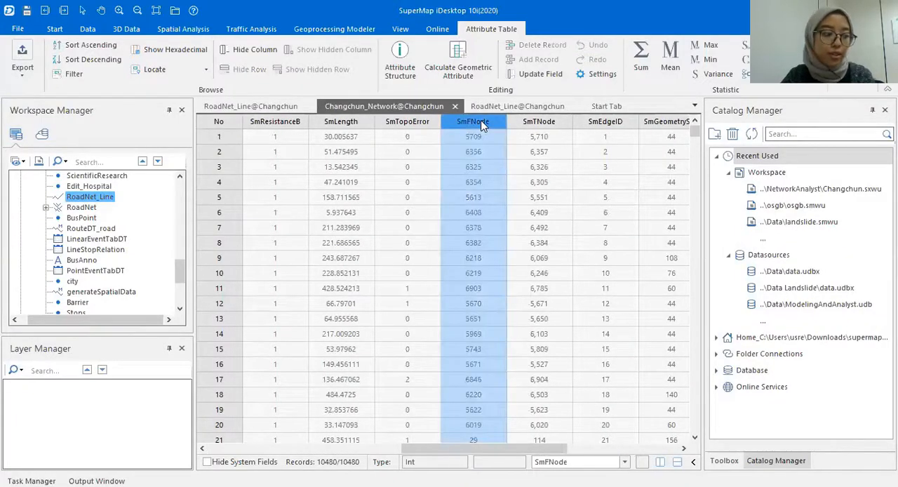
click(554, 123)
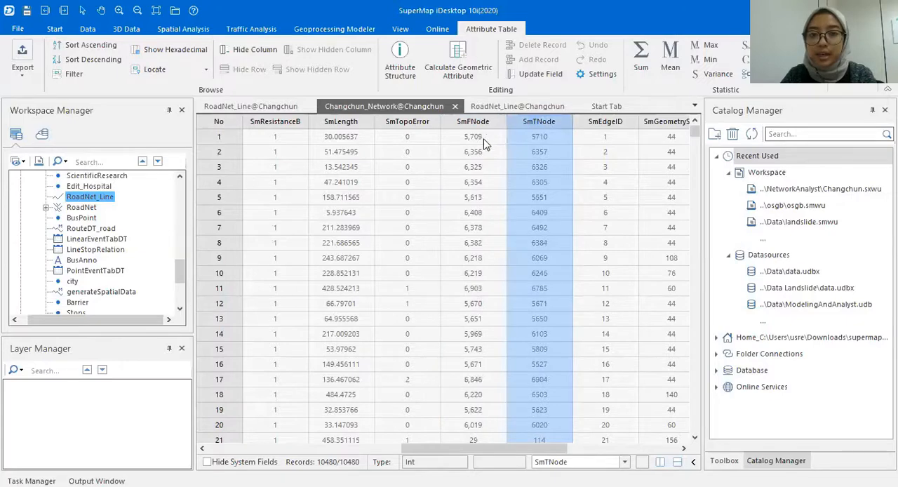
click(528, 137)
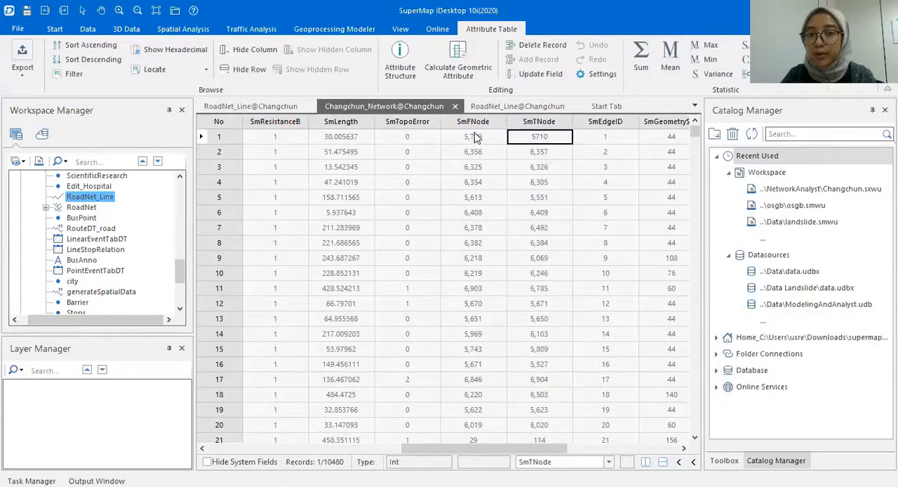
click(235, 138)
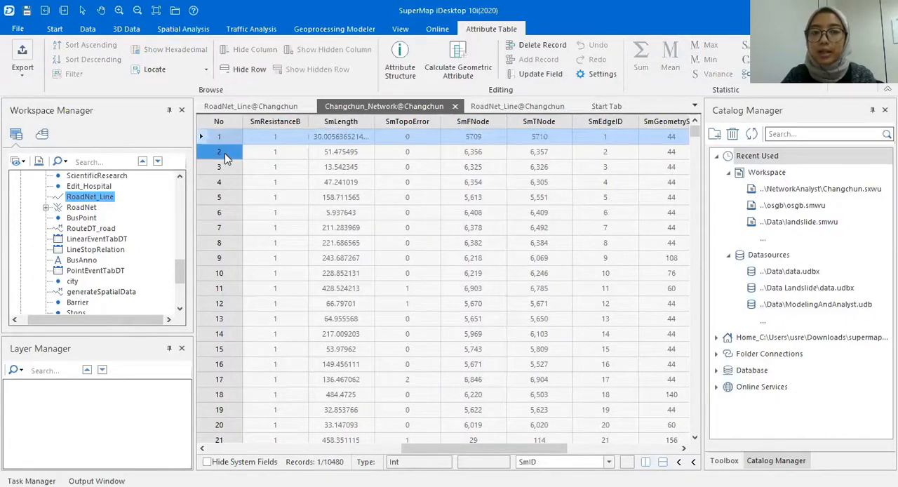
click(227, 167)
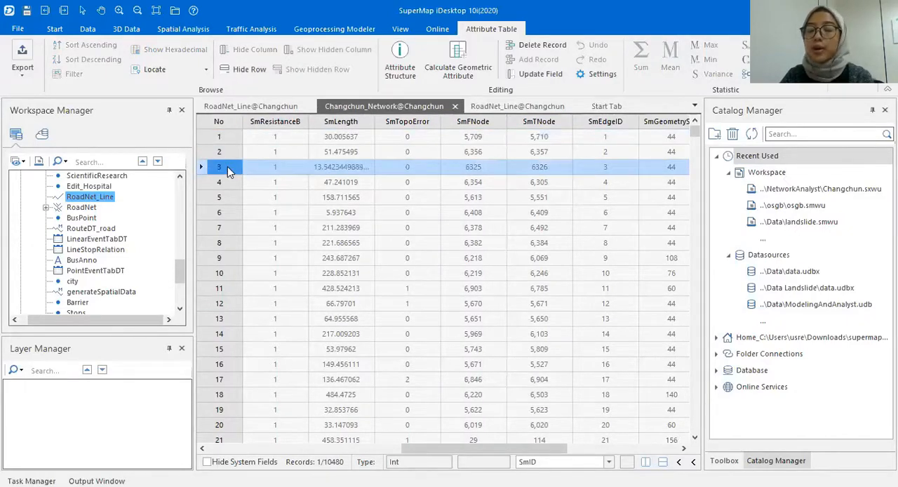
- Examine the SmFNode and SmTNode values of the first record in the Changchun_Network attribute table
click(231, 138)
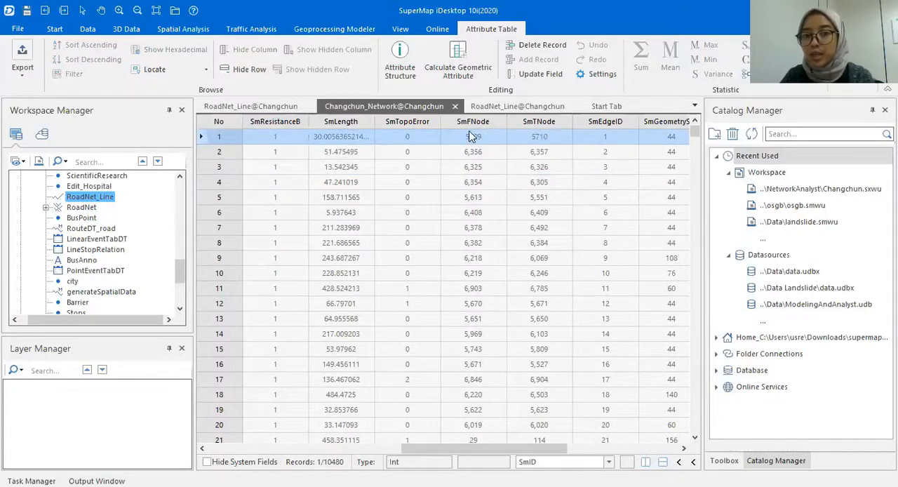
click(493, 142)
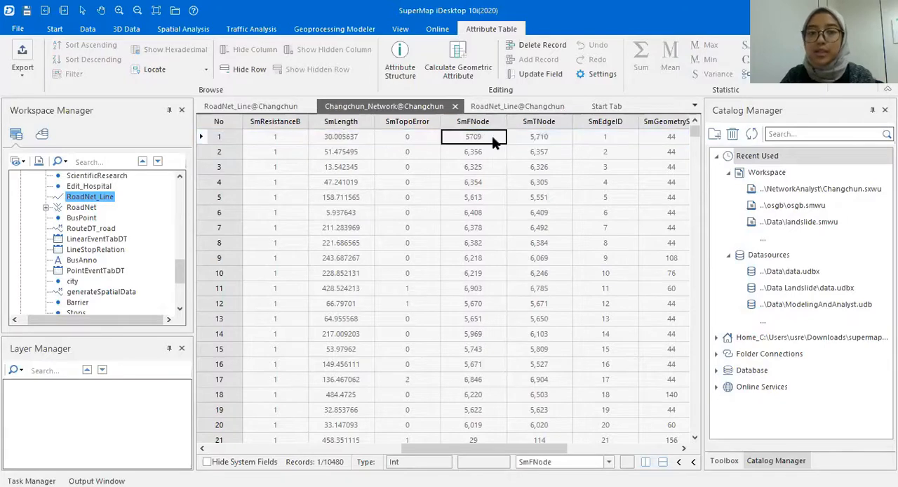
click(218, 137)
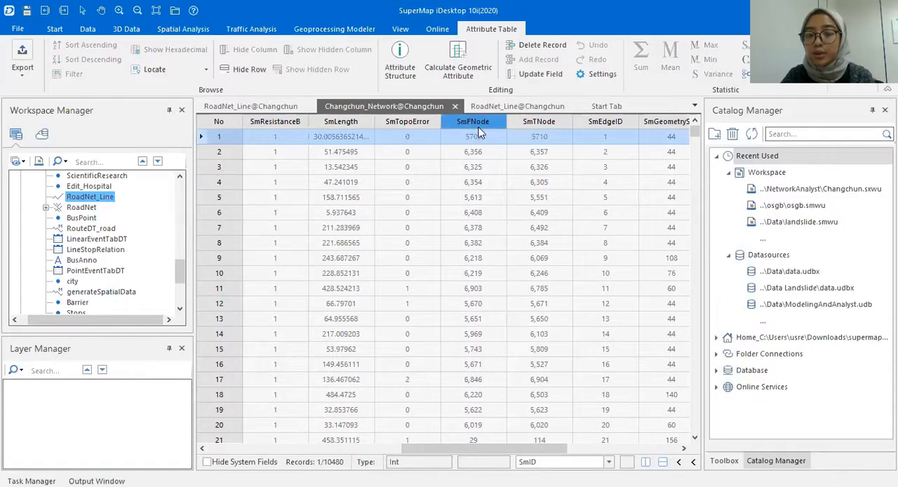
click(530, 142)
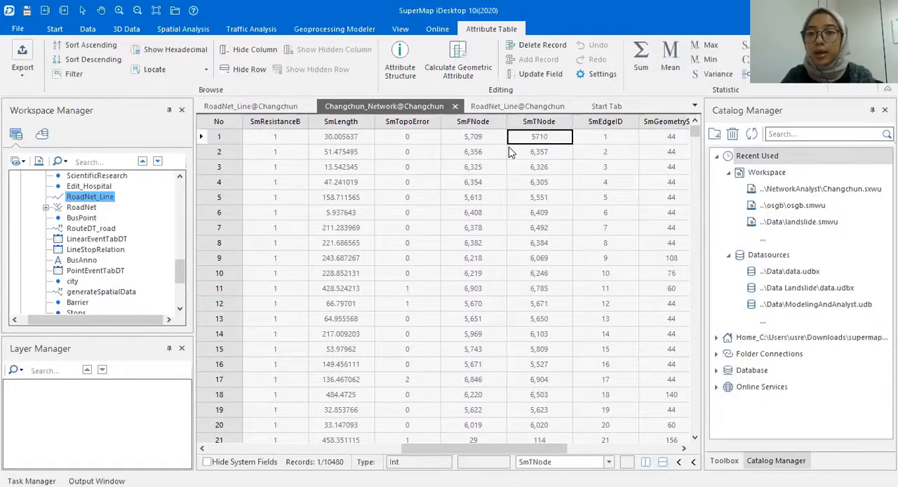
scroll(512, 152, down, 2)
scroll(512, 152, up, 2)
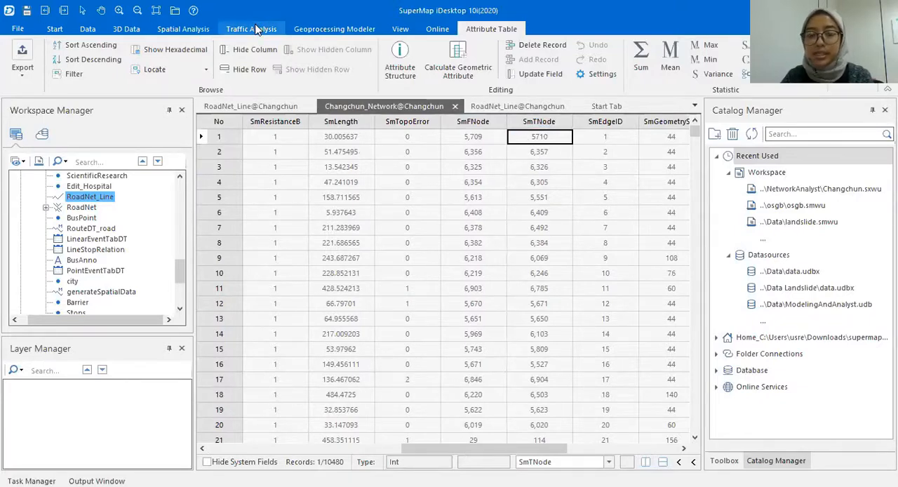
- Close the RoadNet_Line and Changchun_Network attribute tables to return to the RoadNet_Line map
click(284, 106)
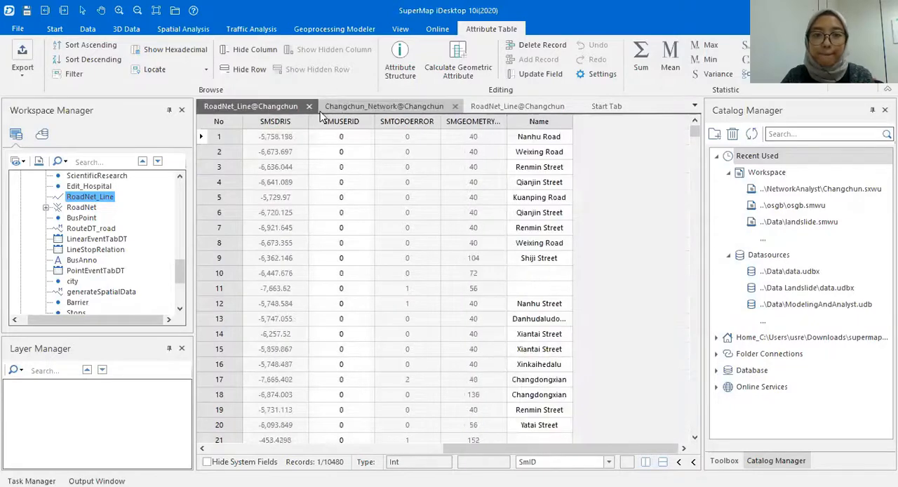
click(309, 106)
click(332, 106)
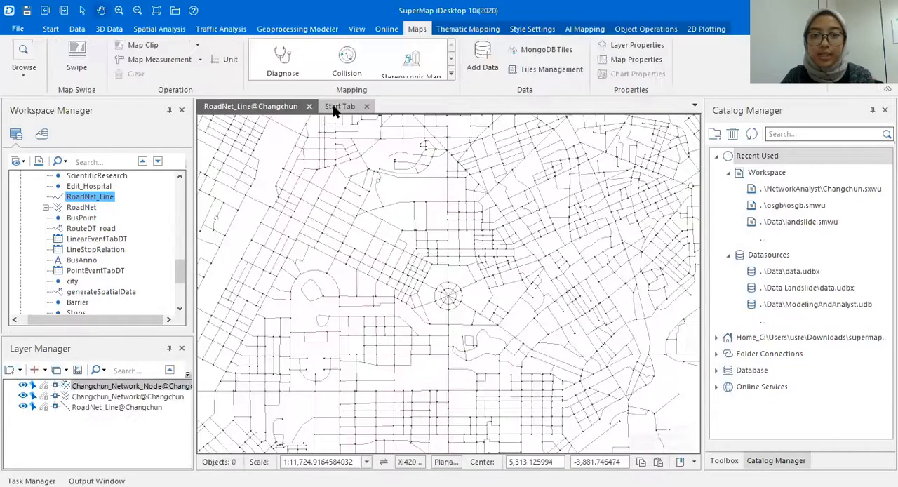
- Look over a wider area of the road network on the map and switch to the Network Model presentation slides
scroll(458, 276, down, 1)
drag(456, 279, 472, 240)
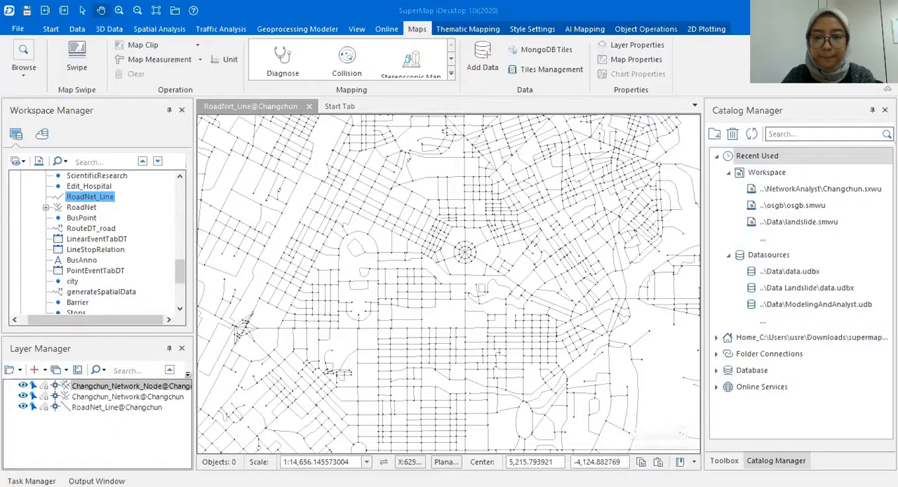
key(alt+Tab)
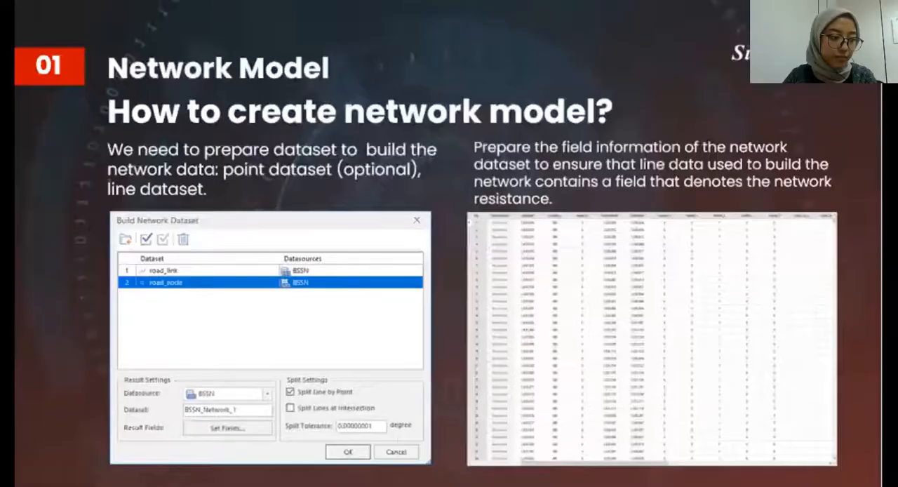
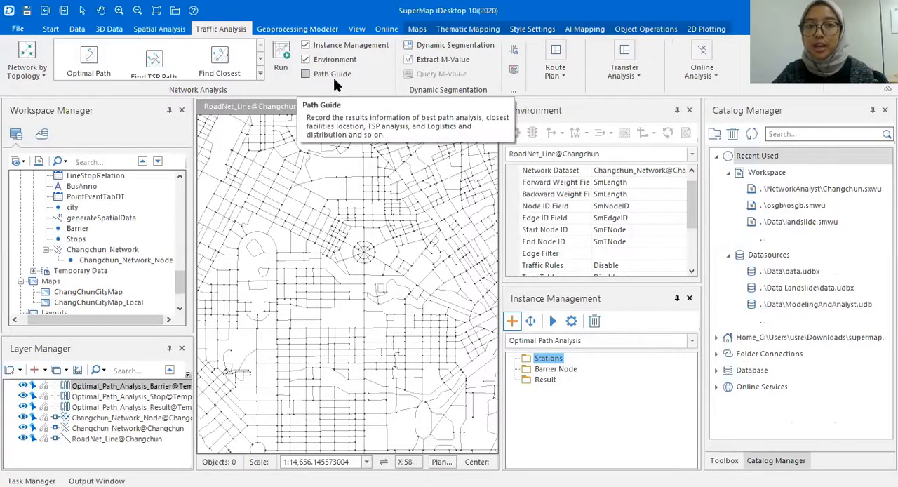
- Look at the Path Guide for recorded path analysis results and hide it again
click(333, 78)
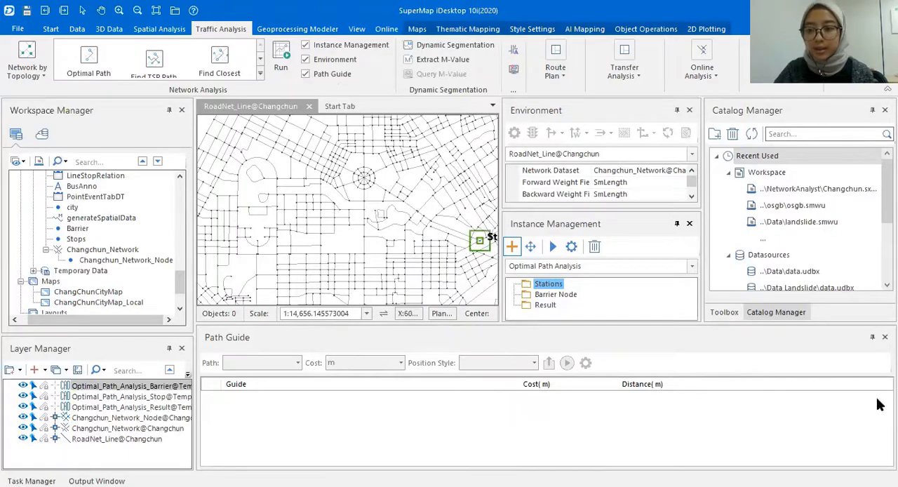
click(885, 337)
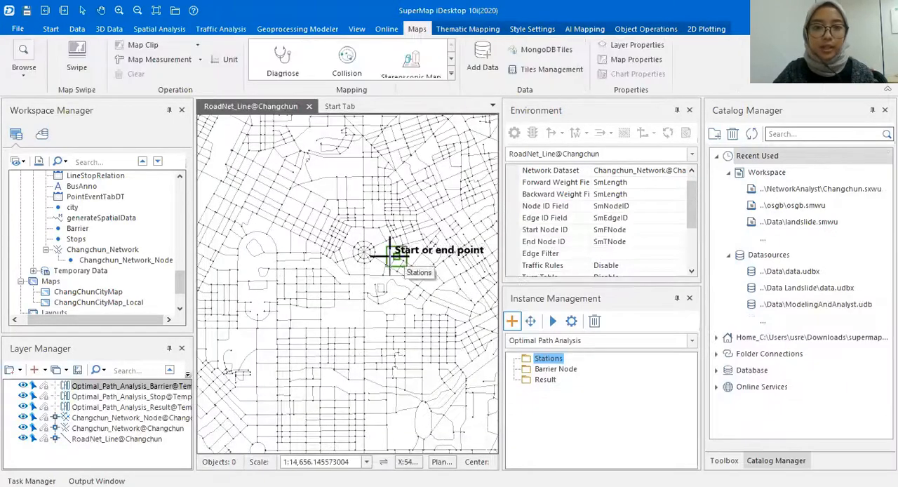
drag(397, 243, 368, 239)
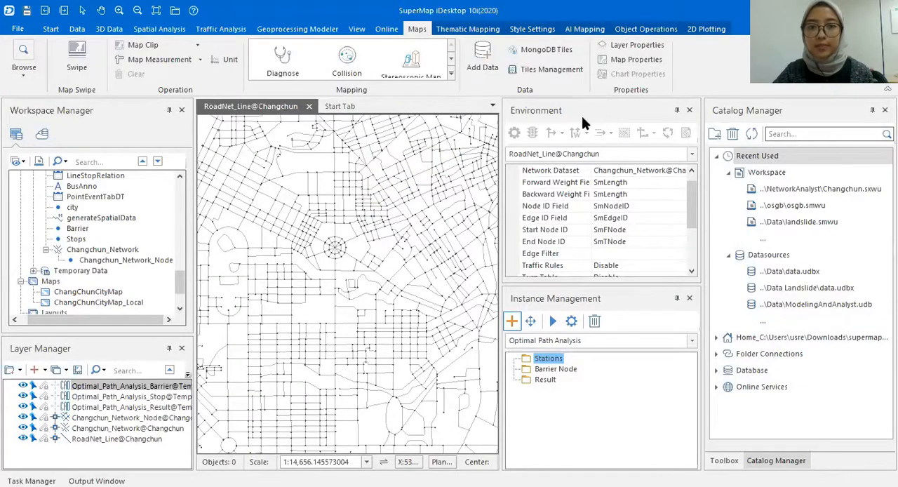
- Create a new Optimal Path Analysis instance and select Changchun_Network@Changchun as the network in its analysis environment
click(224, 29)
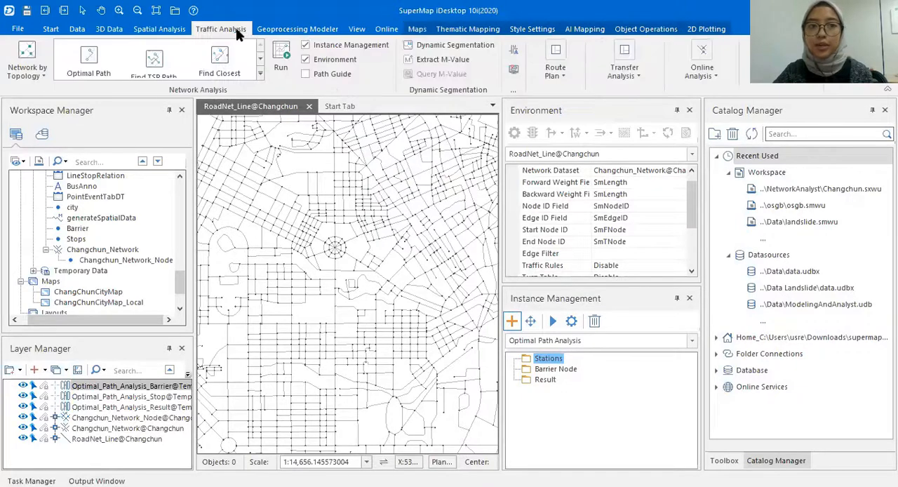
click(99, 62)
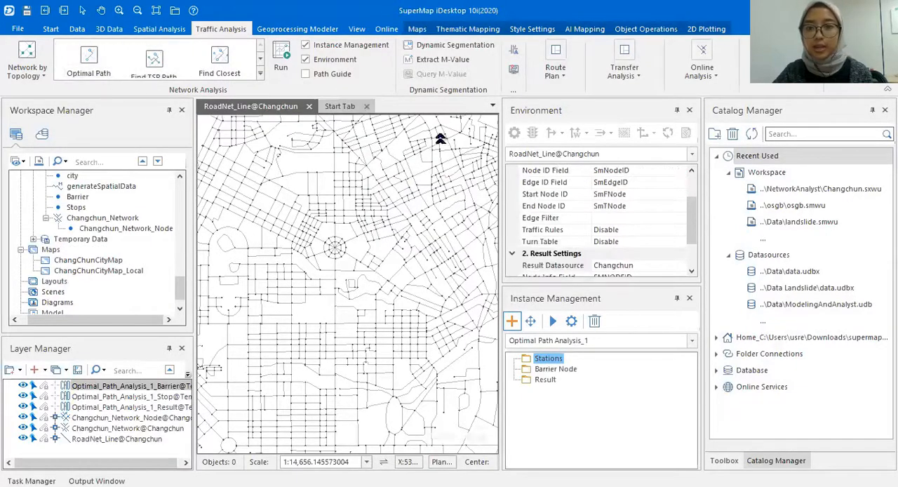
click(93, 63)
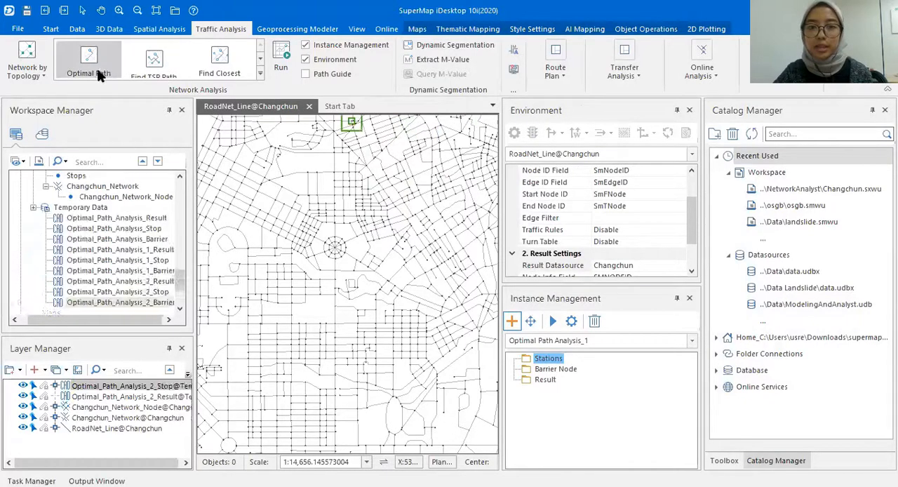
click(531, 154)
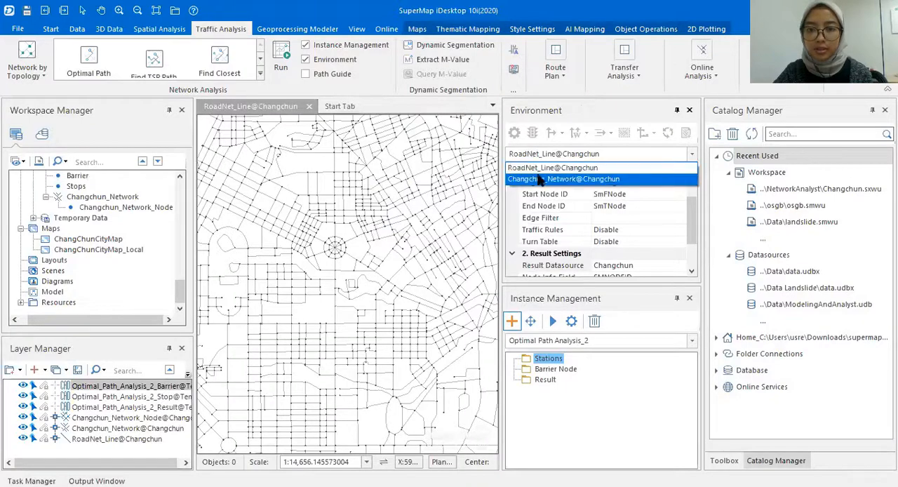
click(538, 178)
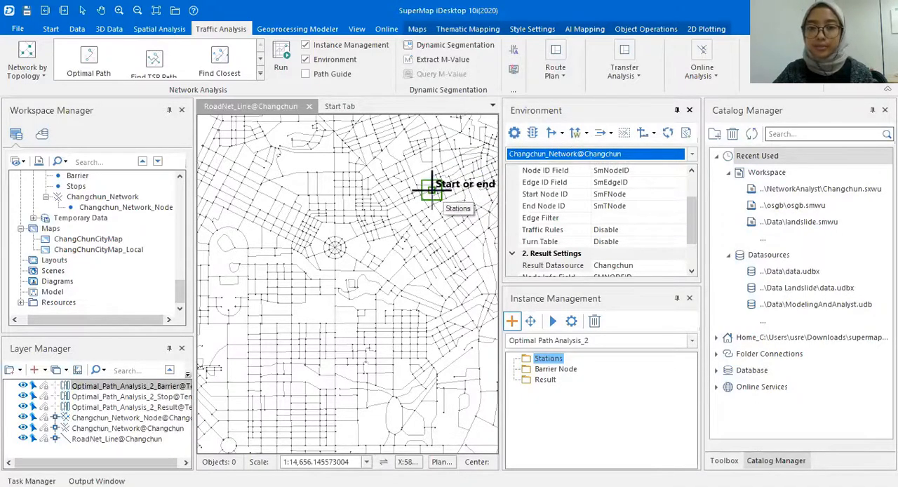
- Review the network analysis parameters, result settings and tracing analysis settings of Changchun_Network in the environment settings
click(645, 133)
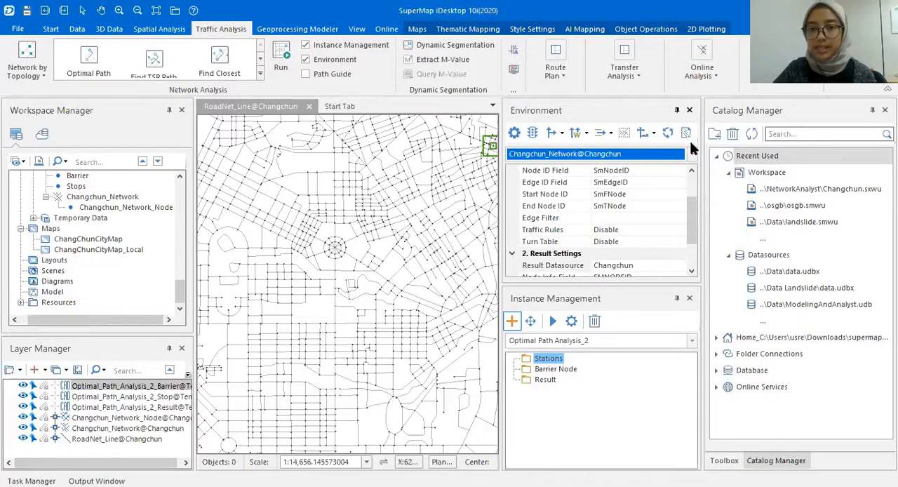
scroll(682, 172, up, 2)
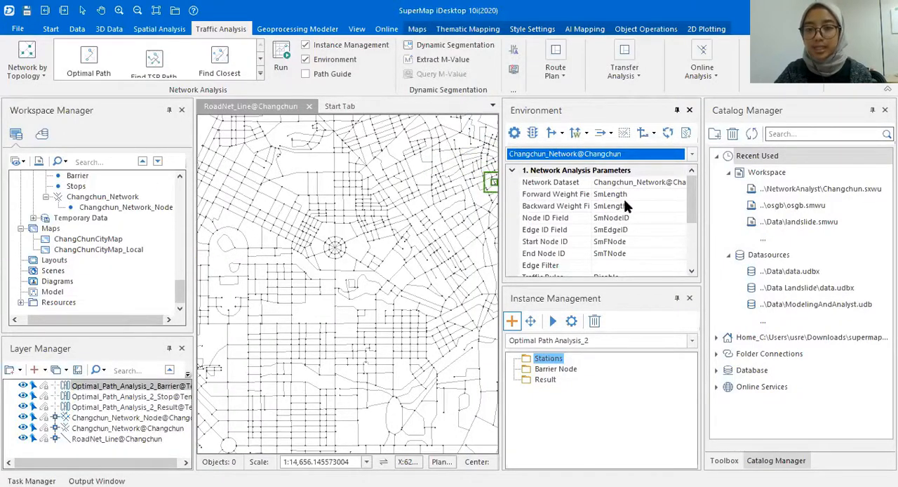
scroll(309, 188, up, 3)
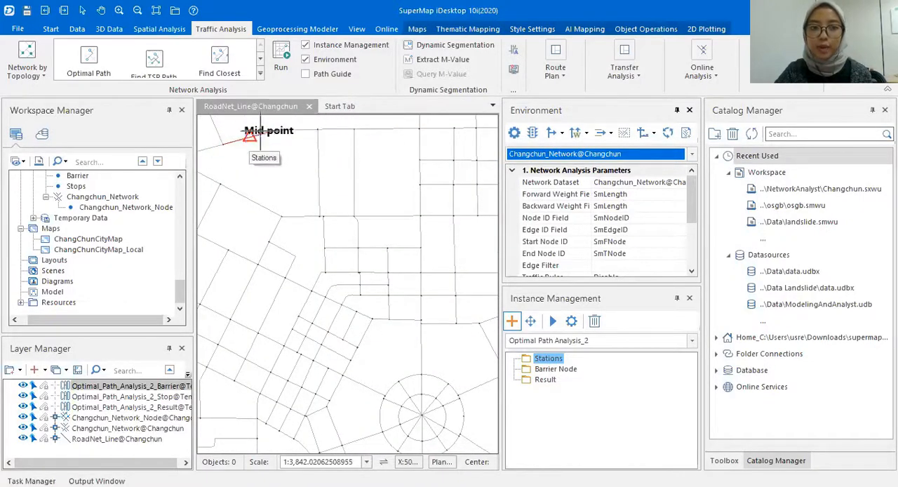
drag(281, 157, 332, 196)
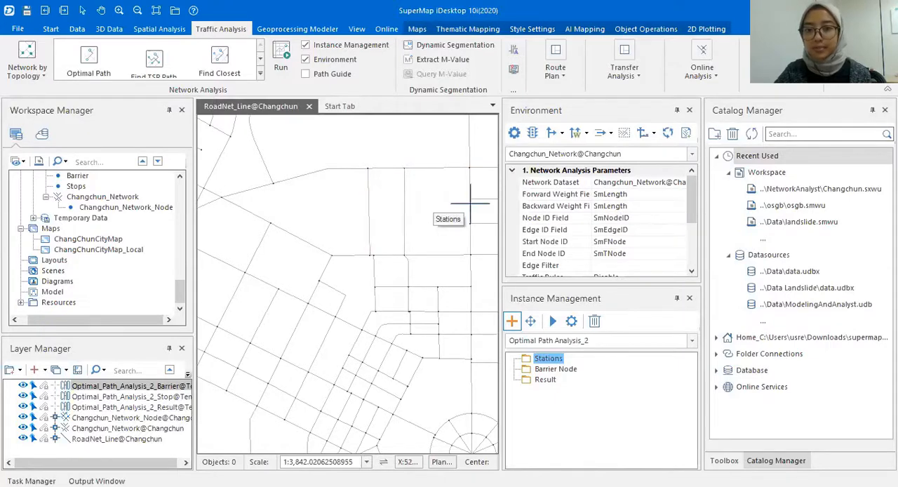
drag(691, 200, 697, 218)
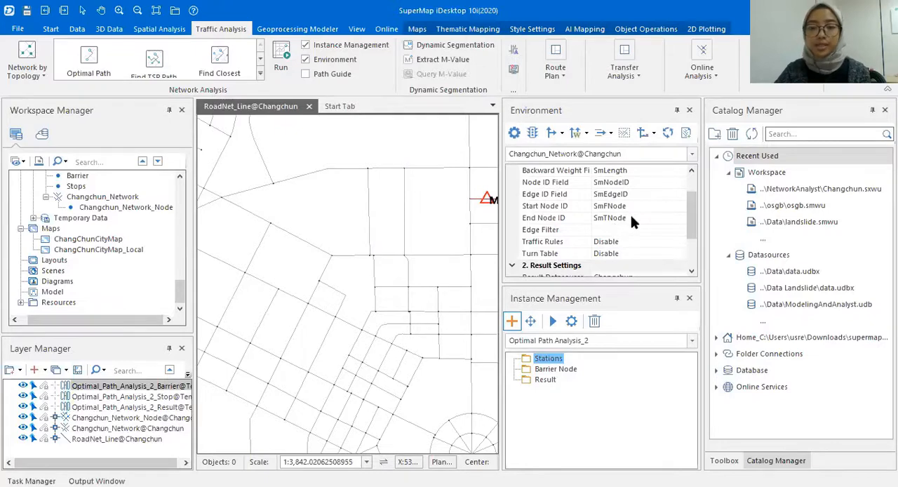
scroll(692, 214, down, 2)
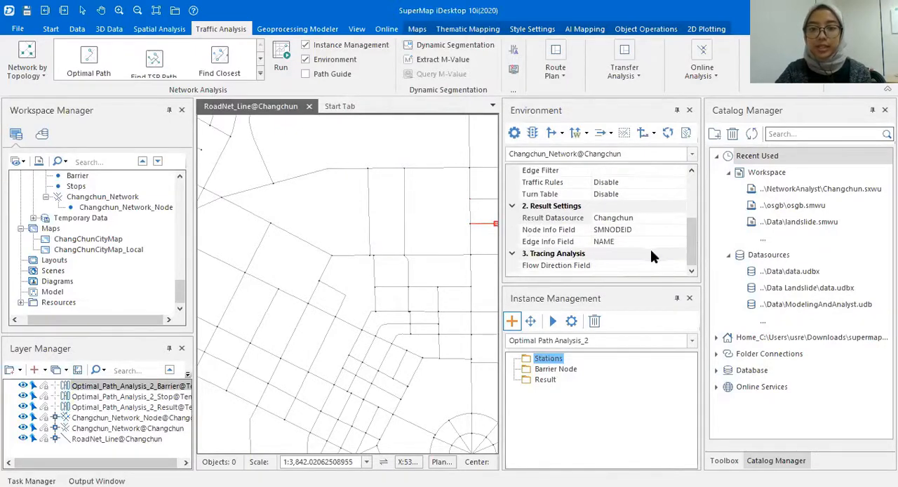
scroll(686, 243, up, 3)
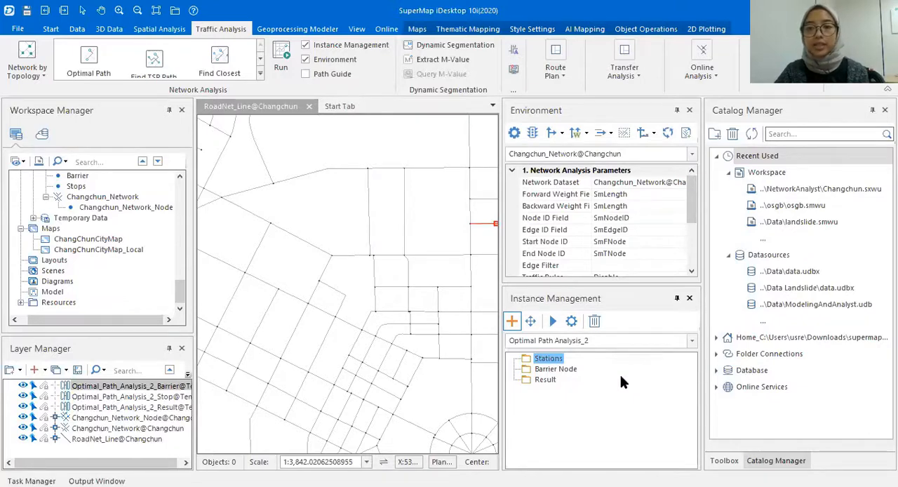
click(488, 333)
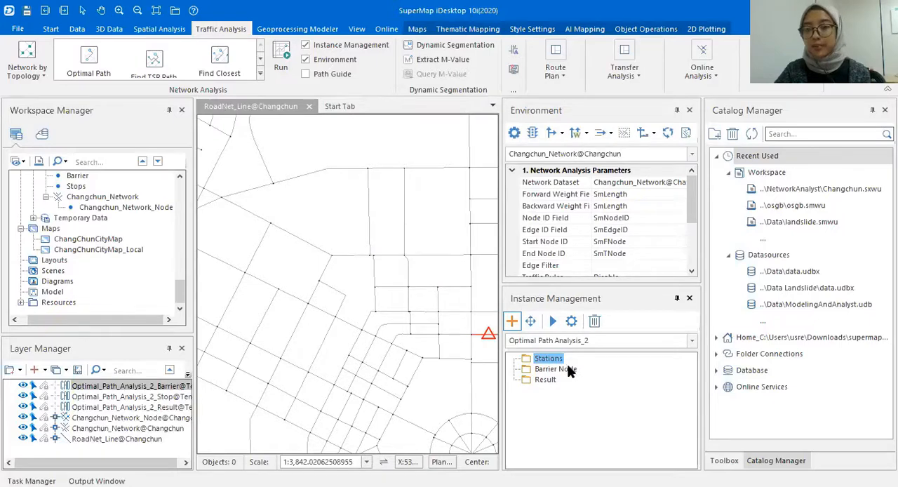
drag(386, 305, 333, 243)
click(464, 287)
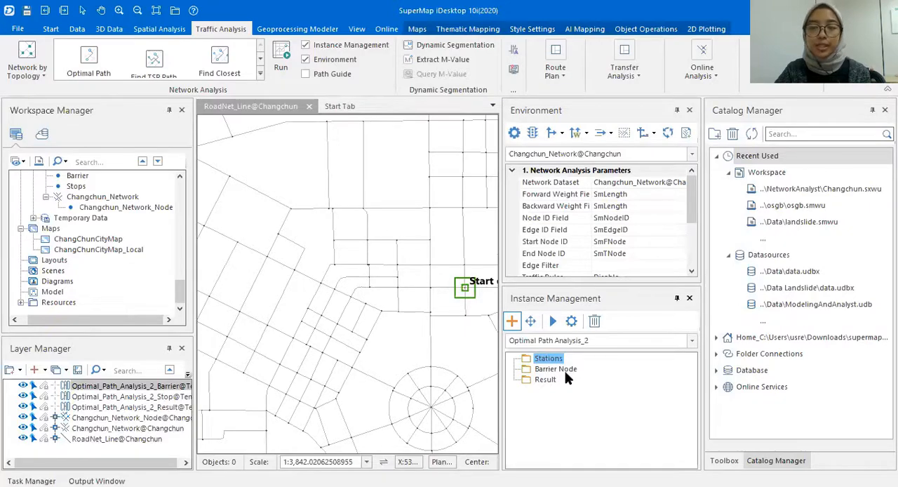
drag(405, 316, 377, 285)
scroll(399, 284, down, 2)
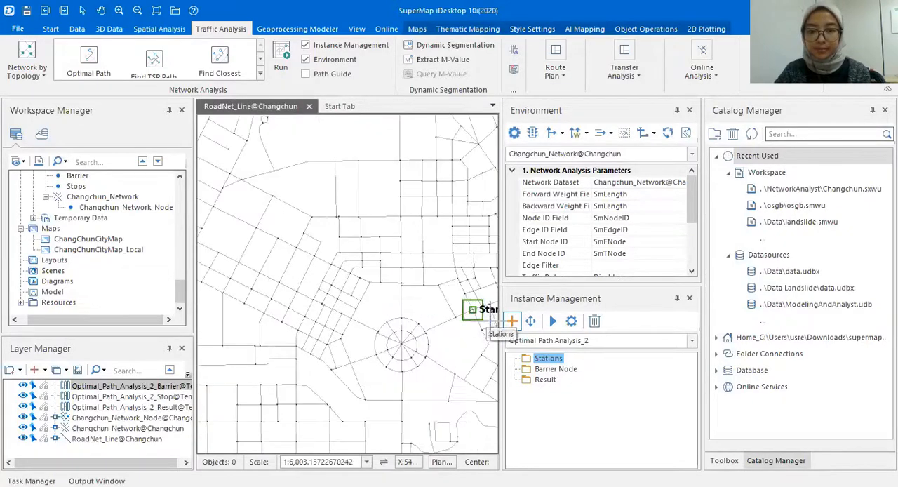
- Import the analysis stations from the Stops dataset of the Changchun datasource, with existing stops cleared
right_click(544, 364)
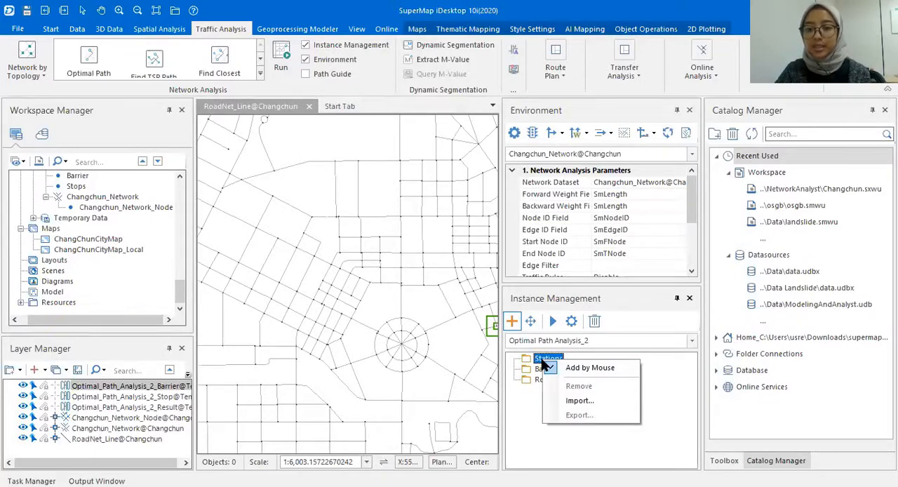
click(571, 399)
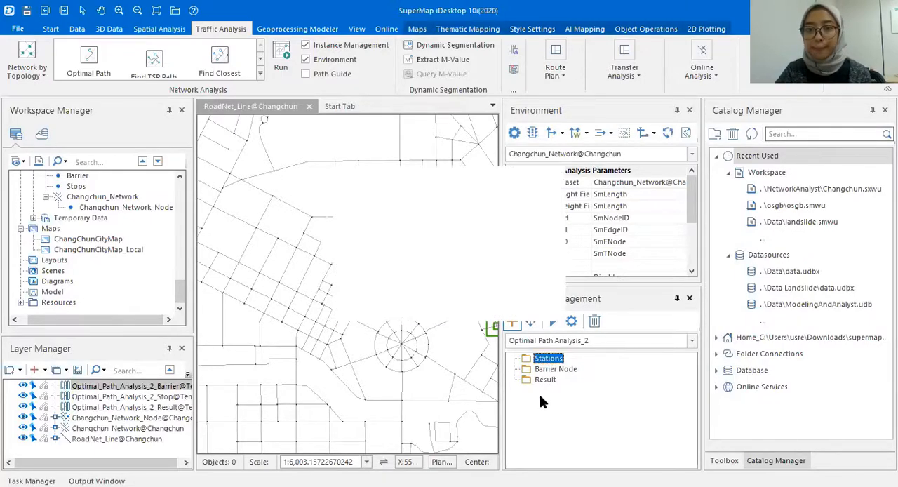
drag(488, 180, 454, 124)
click(467, 181)
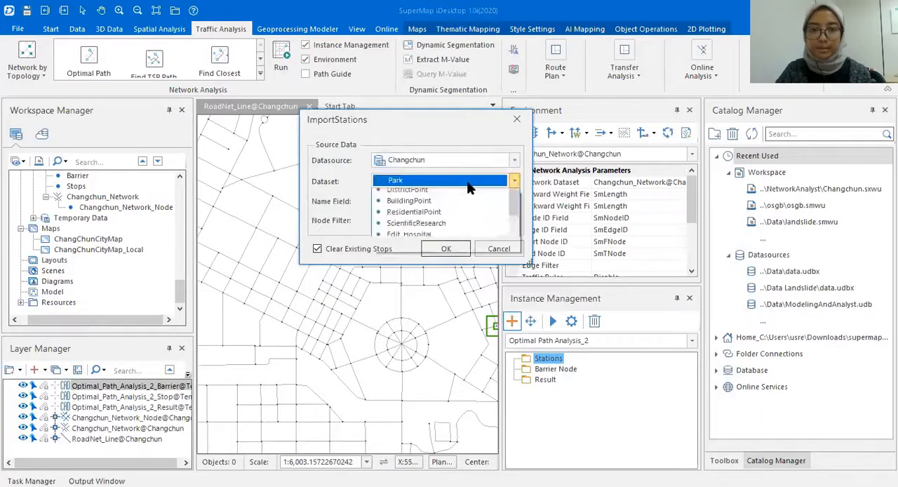
drag(514, 220, 522, 317)
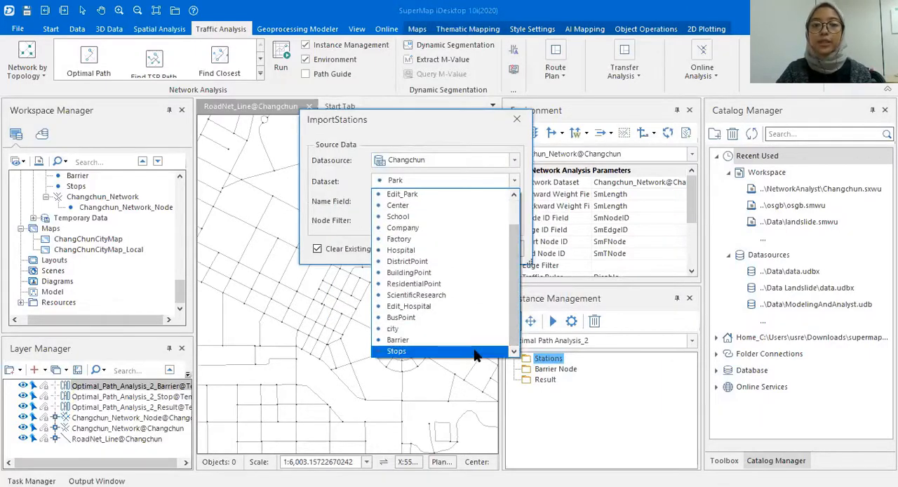
click(474, 352)
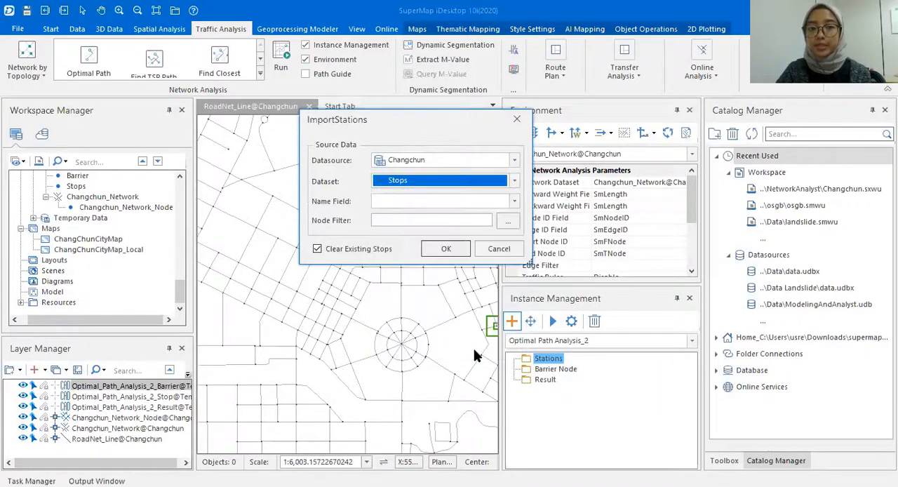
click(445, 251)
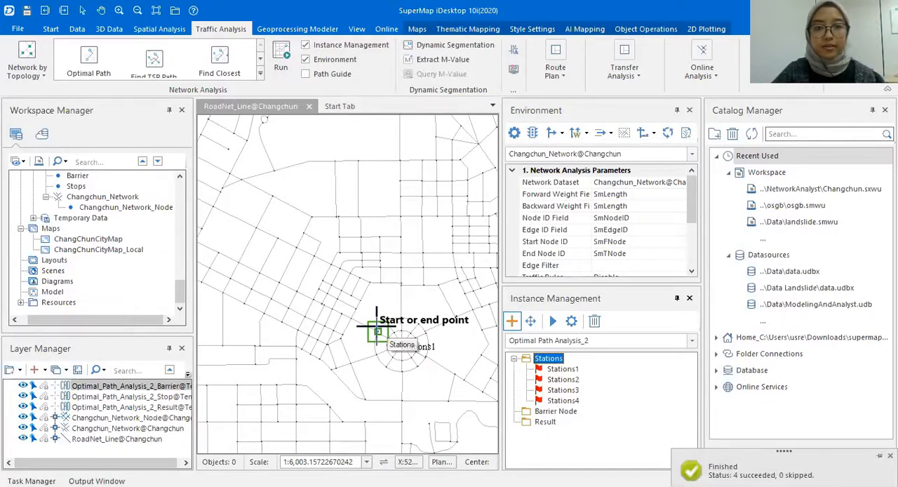
- Check the imported stations on the map and run the optimal path analysis from Stations1 through Stations4
scroll(376, 326, down, 4)
drag(370, 324, 392, 278)
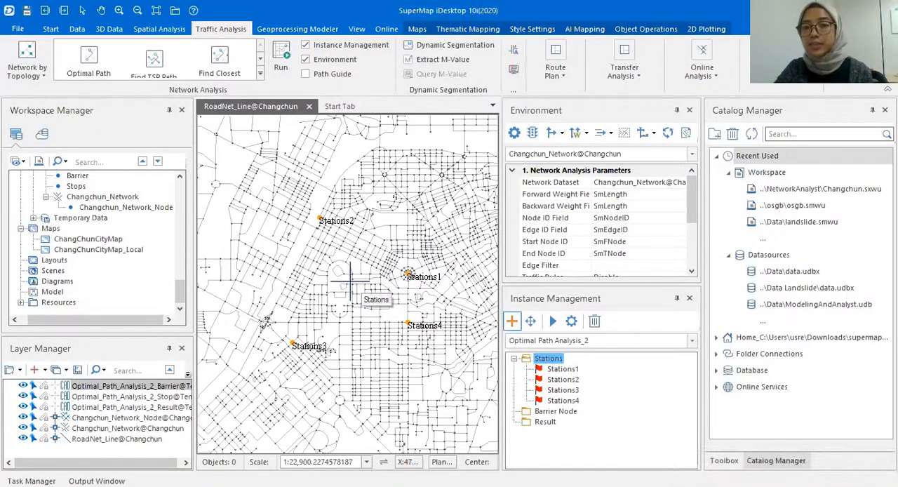
scroll(347, 289, up, 1)
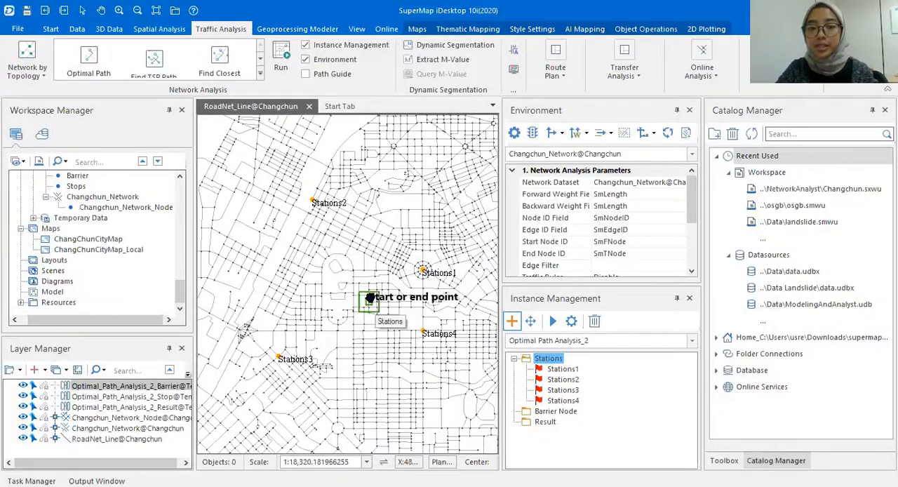
drag(366, 304, 380, 275)
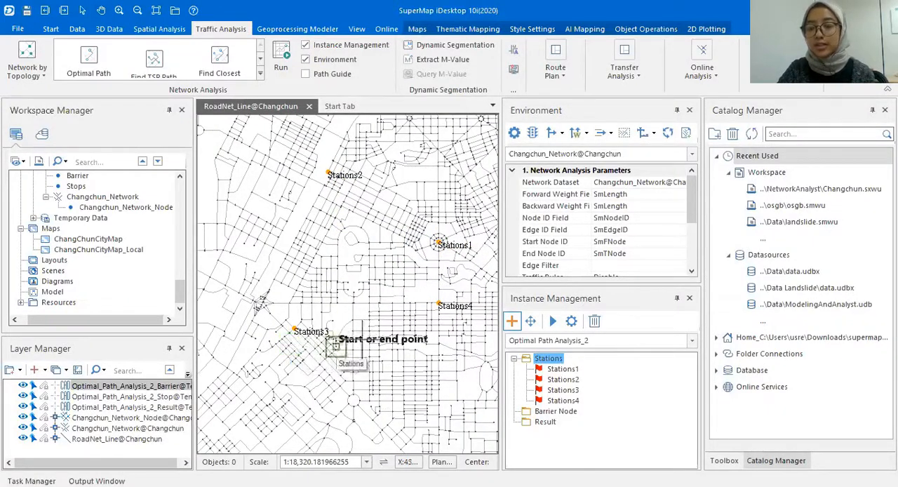
drag(411, 321, 405, 309)
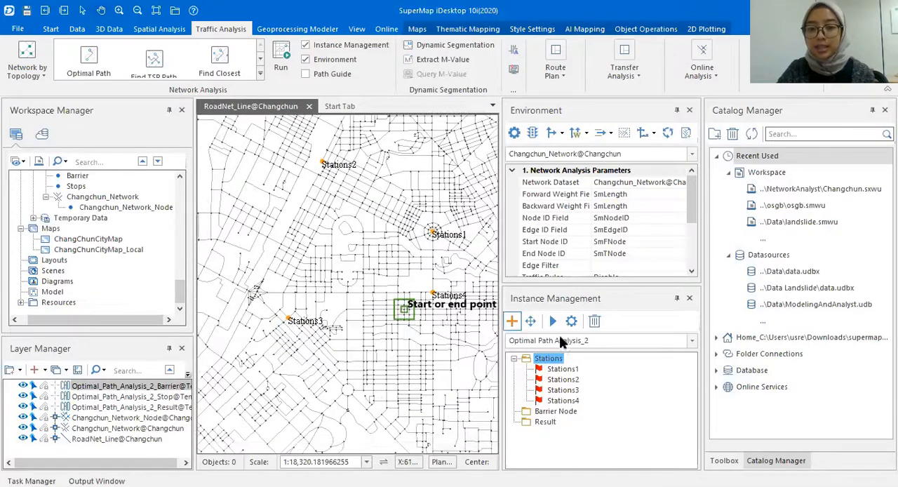
click(555, 322)
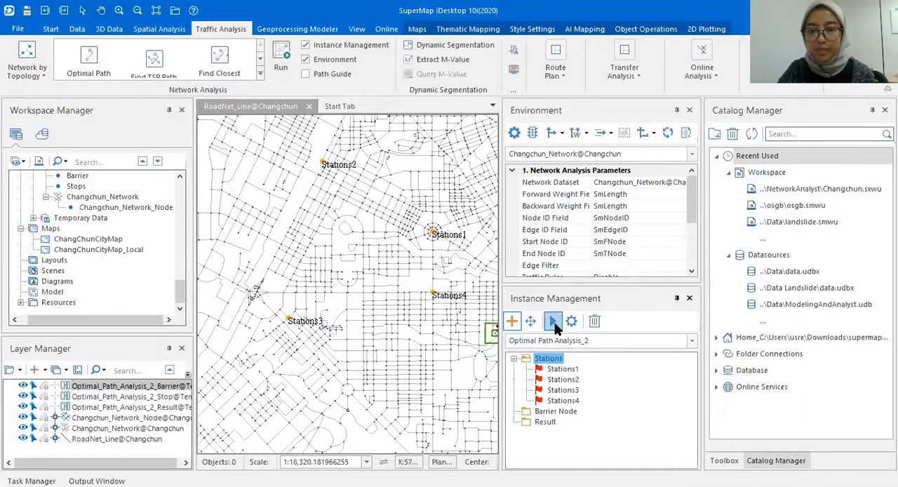
click(554, 323)
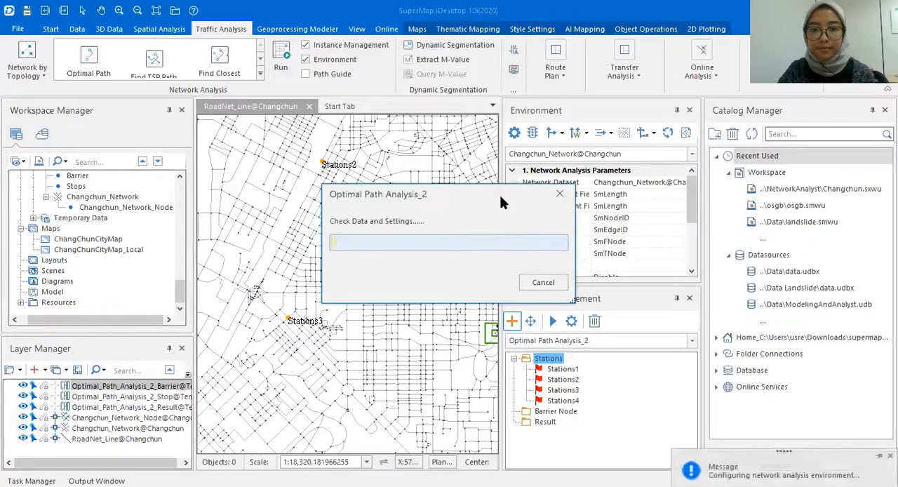
click(493, 300)
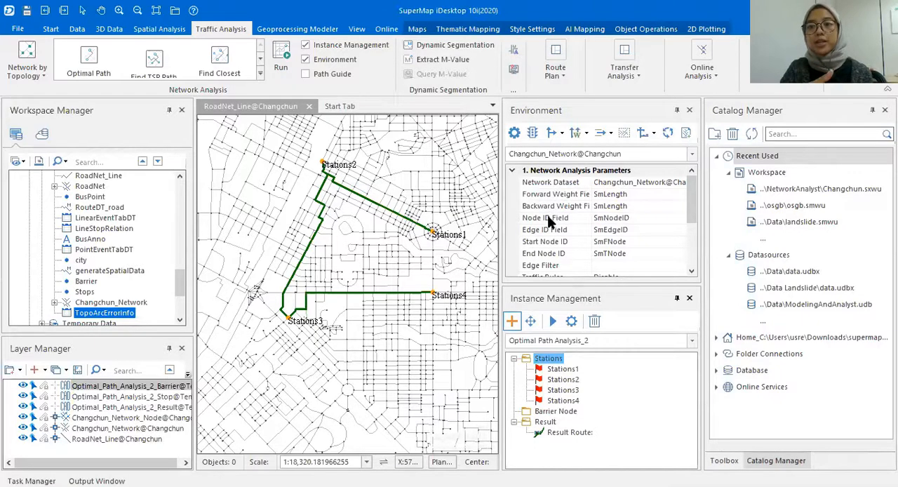
- Examine the calculated optimal route between the four stations on the road network map
scroll(371, 220, up, 1)
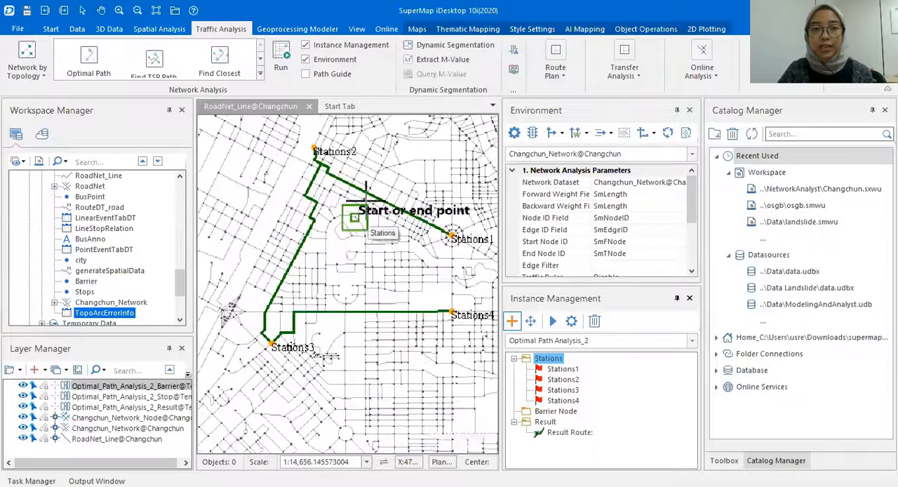
drag(376, 185, 363, 185)
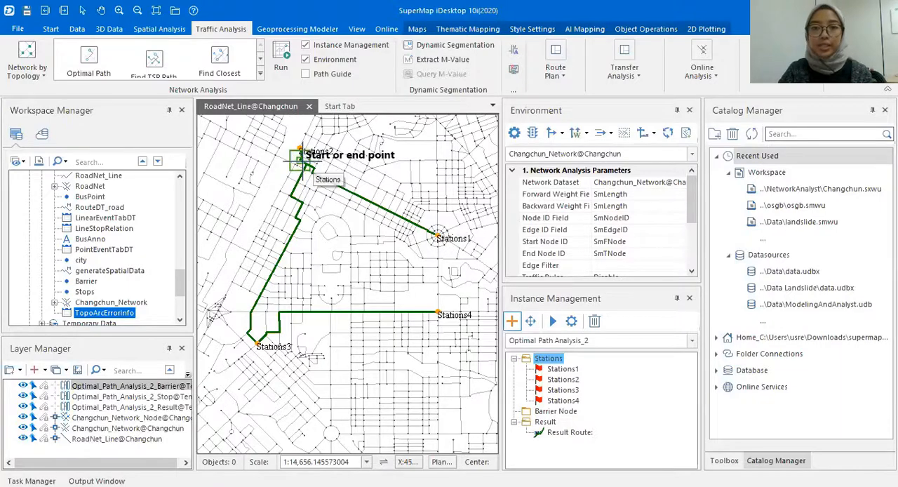
scroll(293, 200, up, 2)
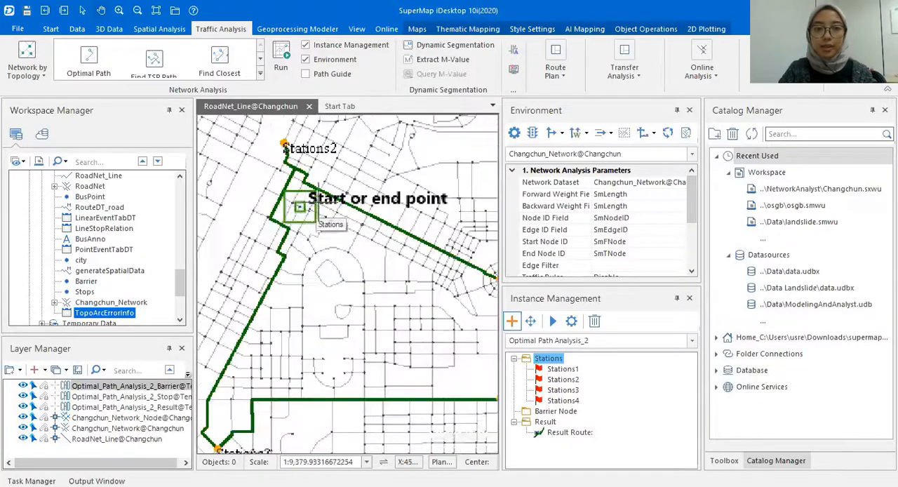
scroll(438, 231, down, 2)
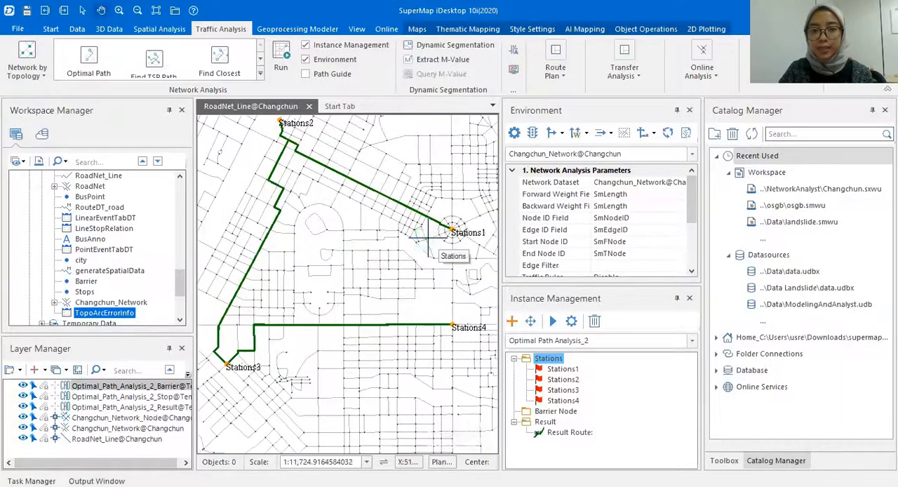
- Import the barrier nodes from the Barrier dataset of the Changchun datasource, with existing stops cleared
click(556, 411)
right_click(554, 413)
click(590, 453)
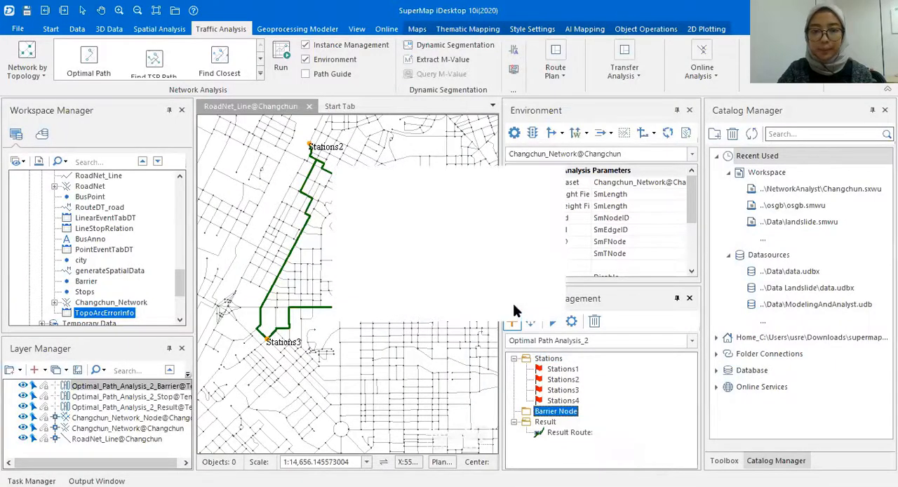
click(520, 259)
click(520, 237)
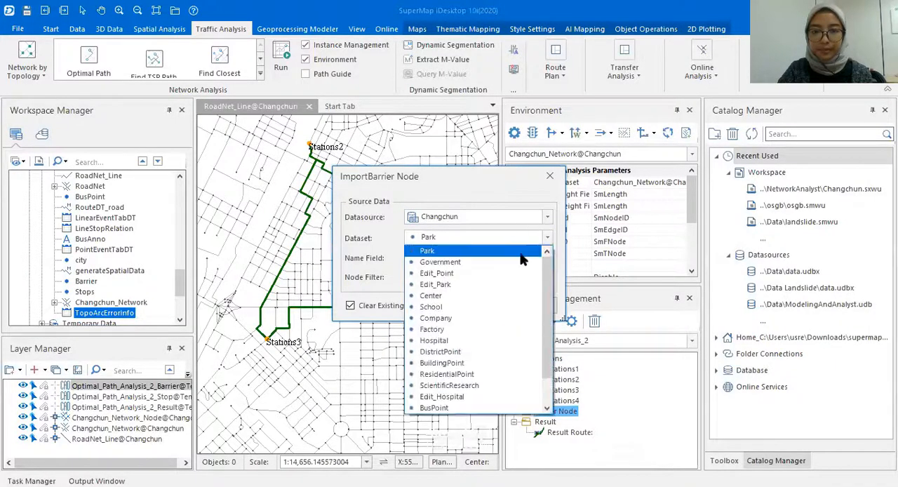
scroll(480, 393, down, 1)
click(481, 396)
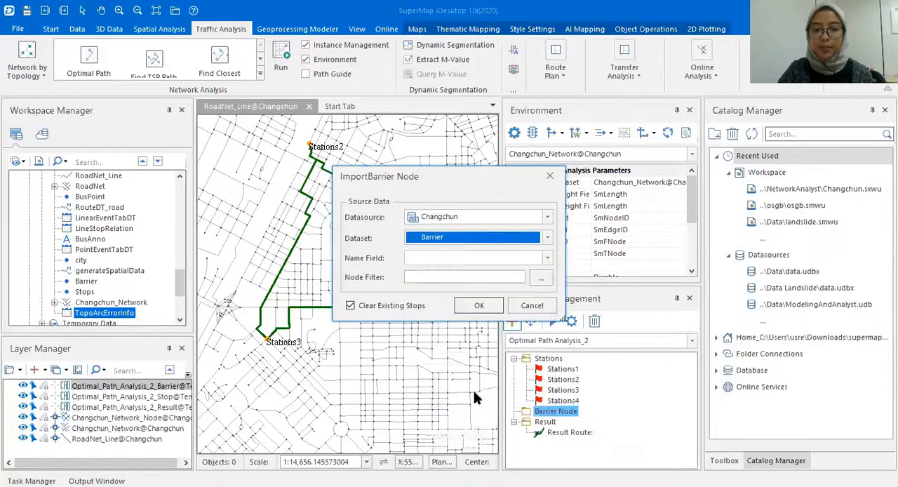
click(479, 308)
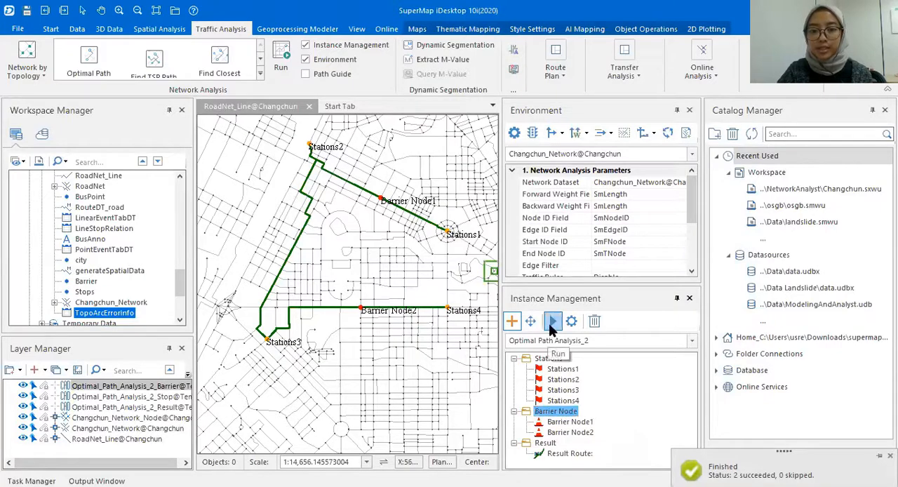
- Rerun the optimal path analysis with the barrier nodes and inspect the recalculated route between the stations on the map
click(553, 322)
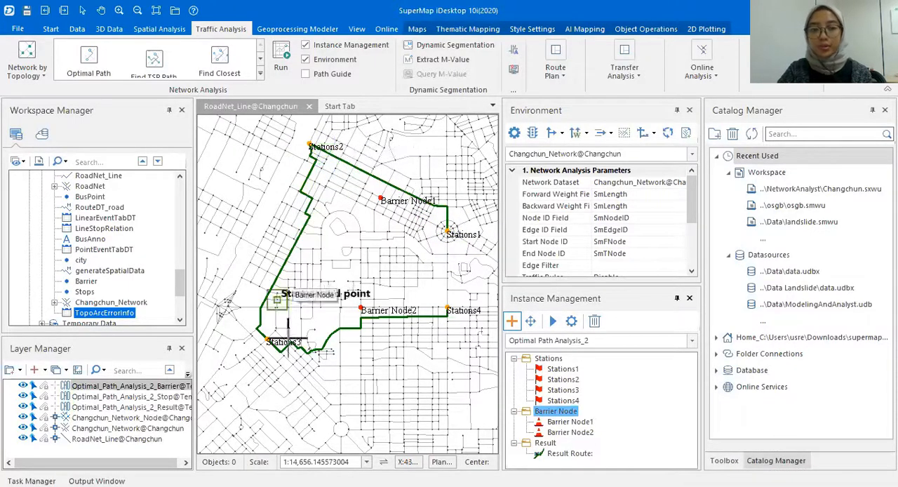
scroll(322, 354, up, 1)
drag(372, 286, 373, 293)
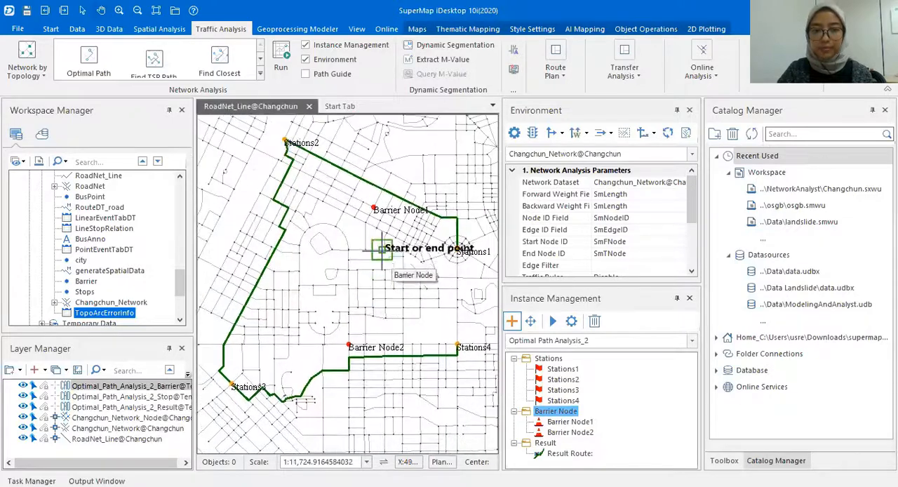
drag(382, 251, 383, 262)
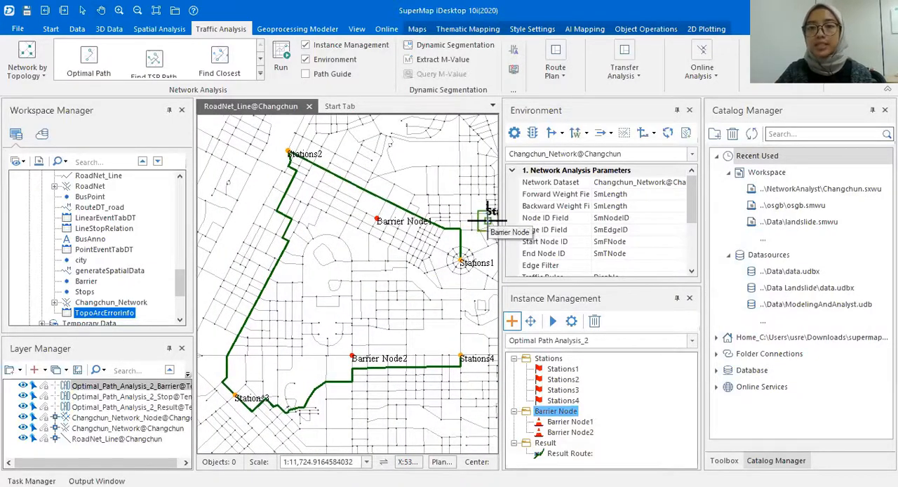
- Display the path guide and turn on Enable Path Guide in the Optimal Path Analysis_2 settings
click(308, 72)
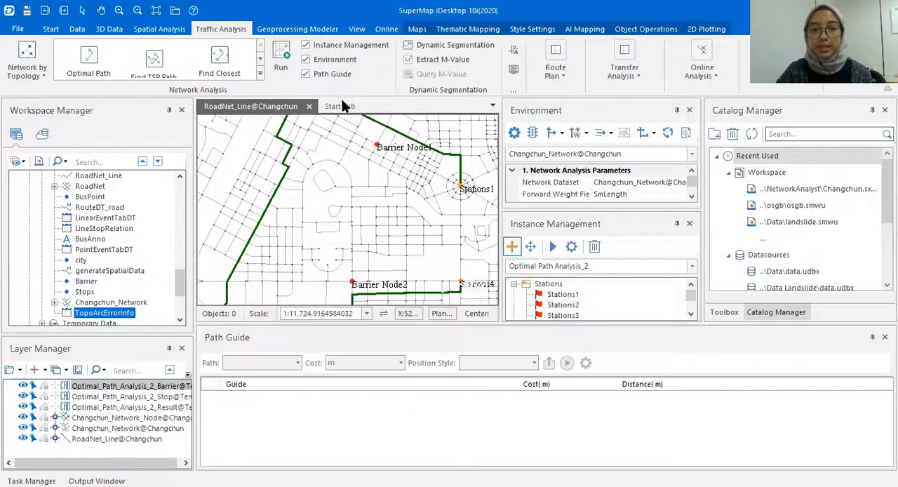
click(514, 134)
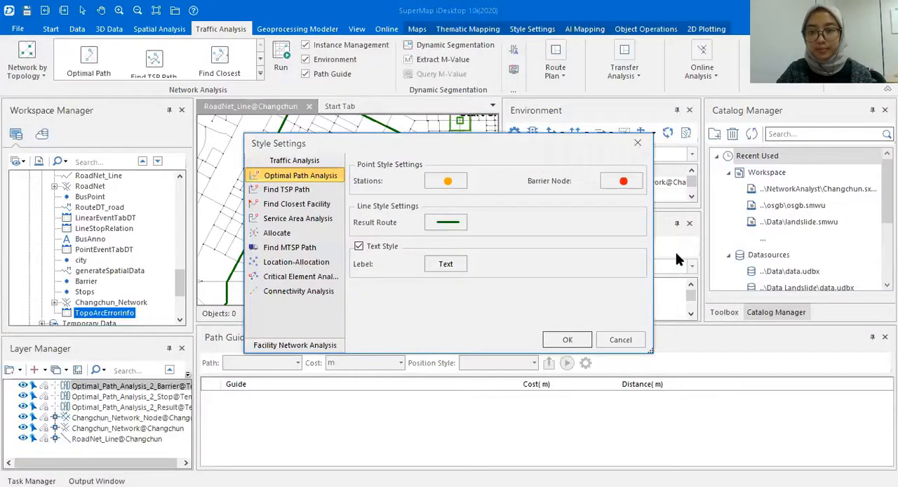
click(637, 144)
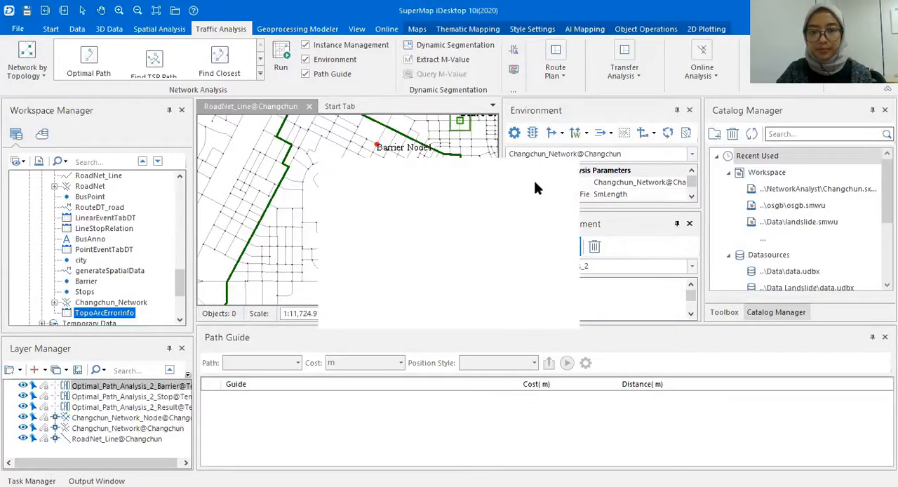
click(571, 245)
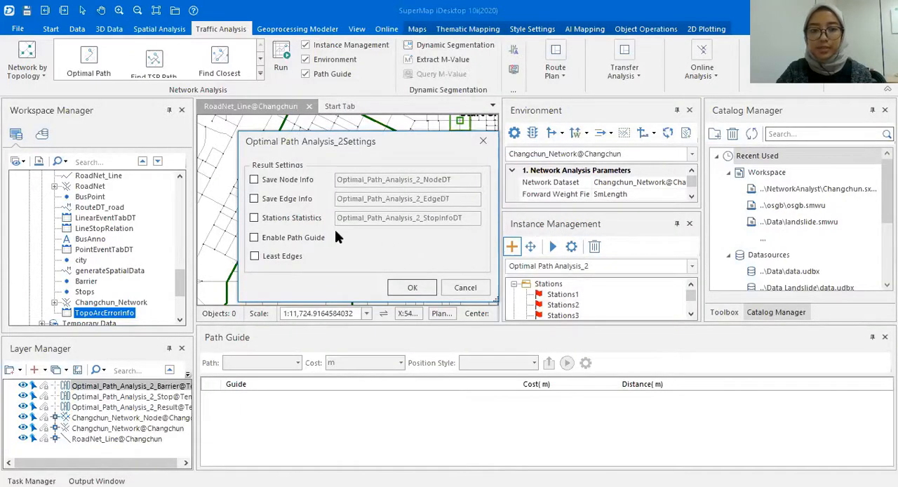
click(298, 239)
click(410, 290)
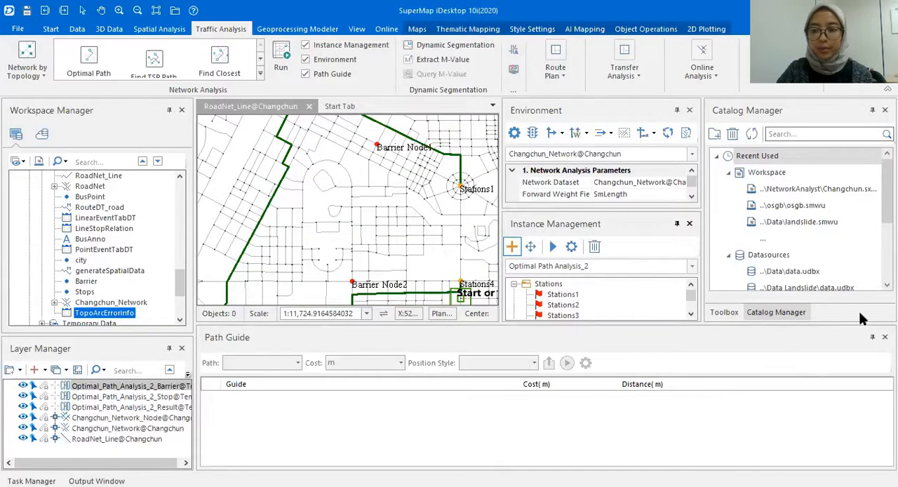
- Run the optimal path analysis again, read its path guide from start to end, and close the guide
click(550, 251)
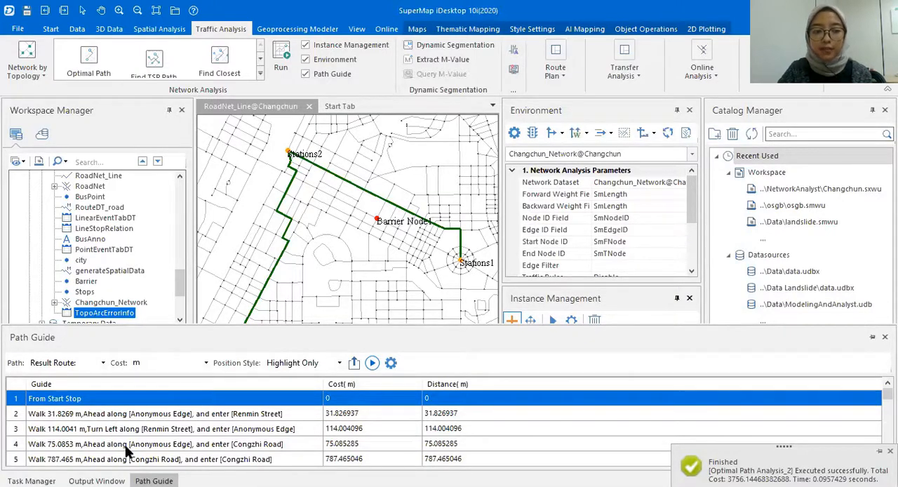
scroll(126, 452, down, 1)
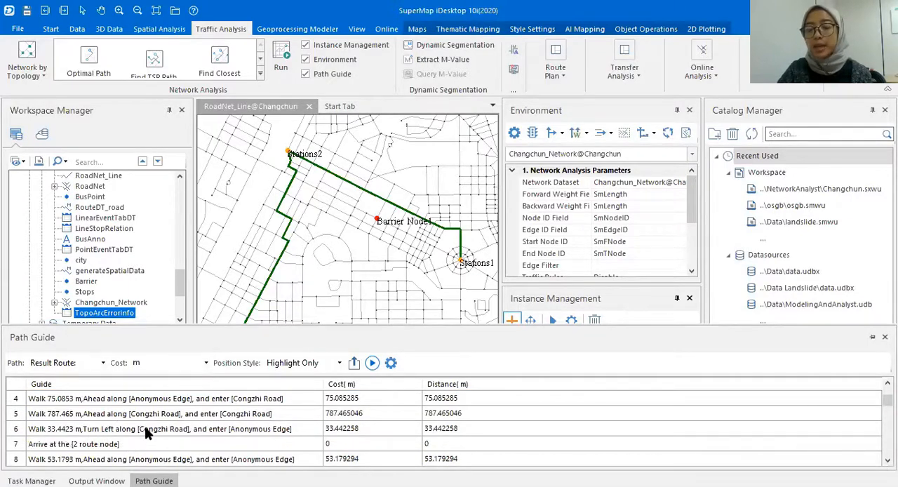
scroll(145, 434, down, 5)
scroll(148, 430, down, 3)
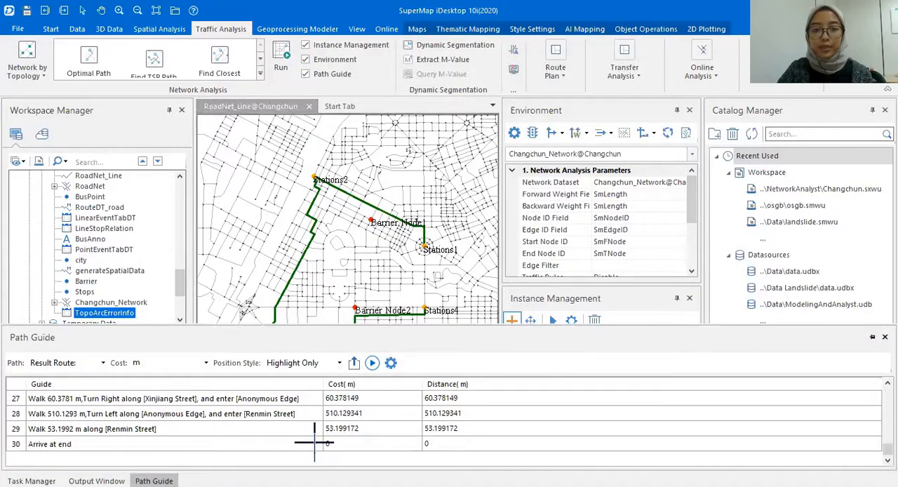
click(884, 337)
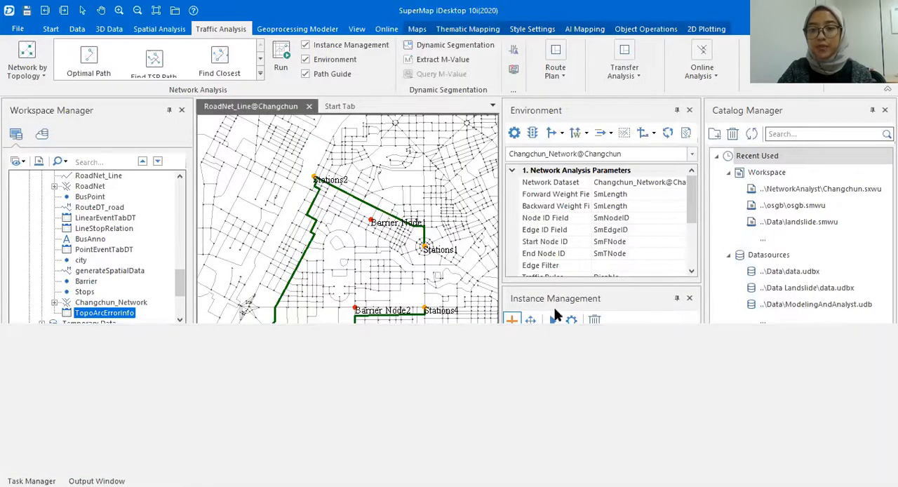
- Review the result settings of Optimal Path Analysis_2, including the Least Edges option
click(570, 320)
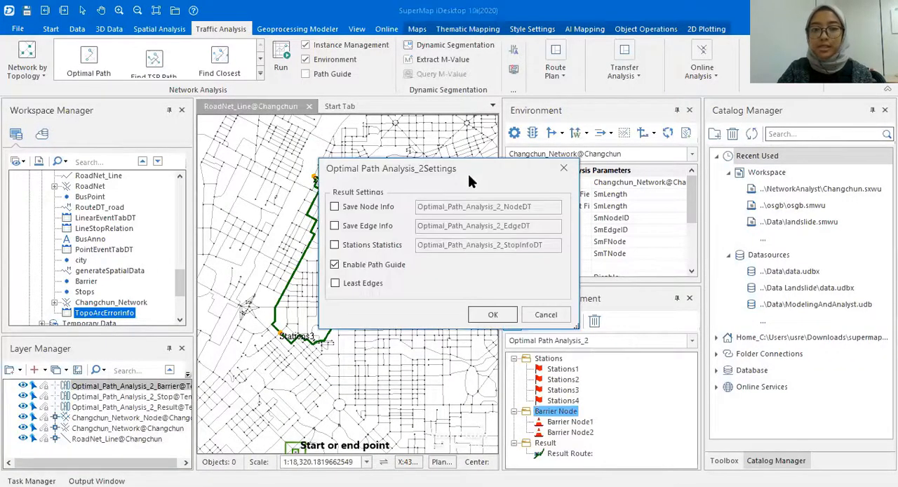
drag(468, 168, 580, 152)
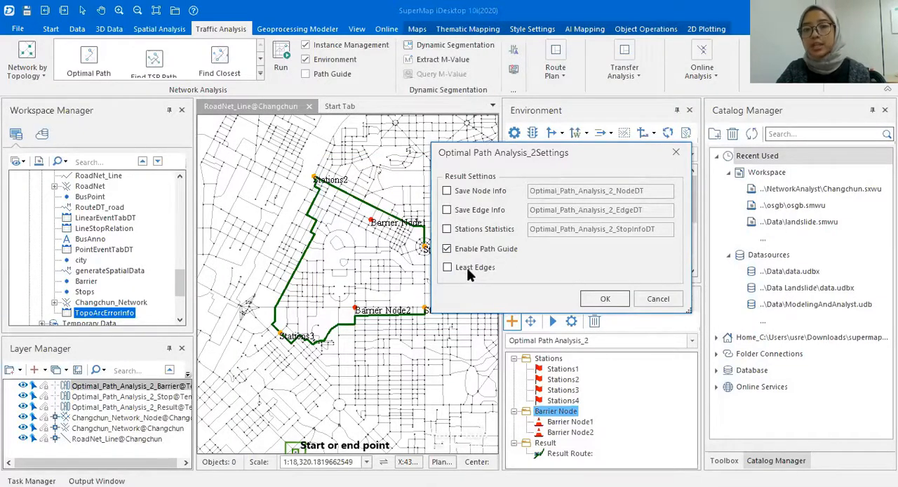
click(657, 299)
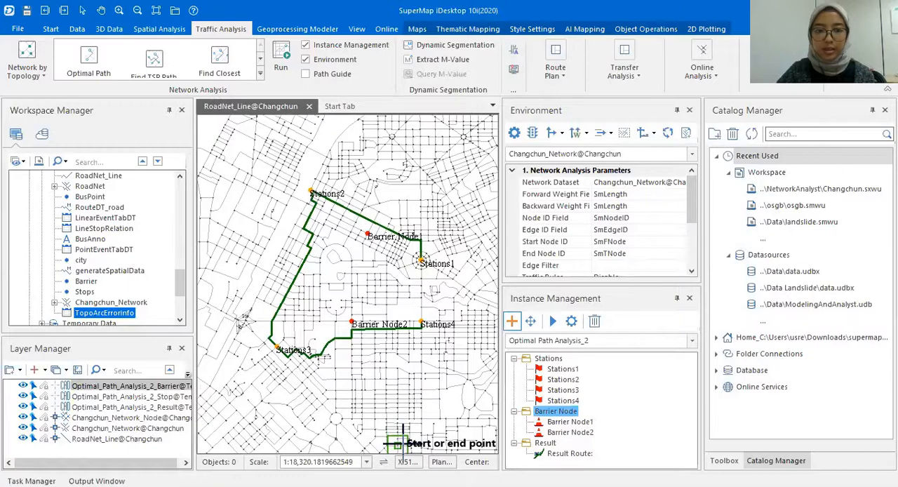
key(alt+Tab)
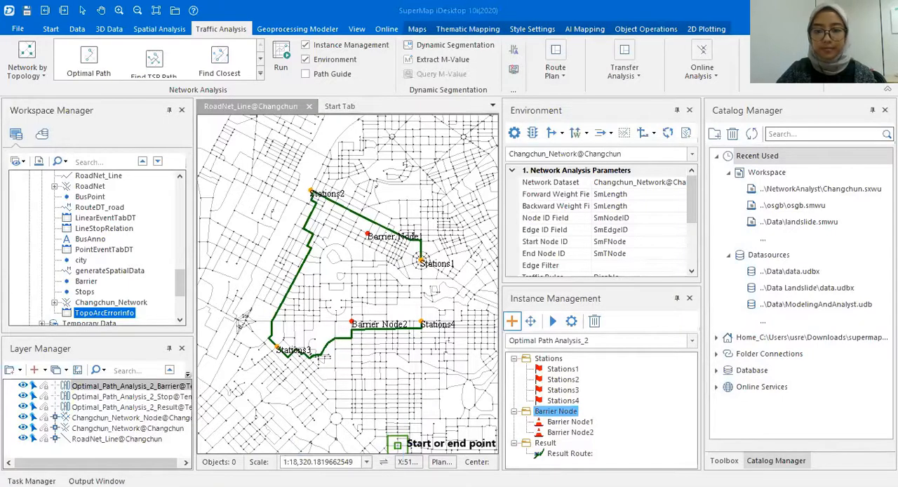
key(alt+Tab)
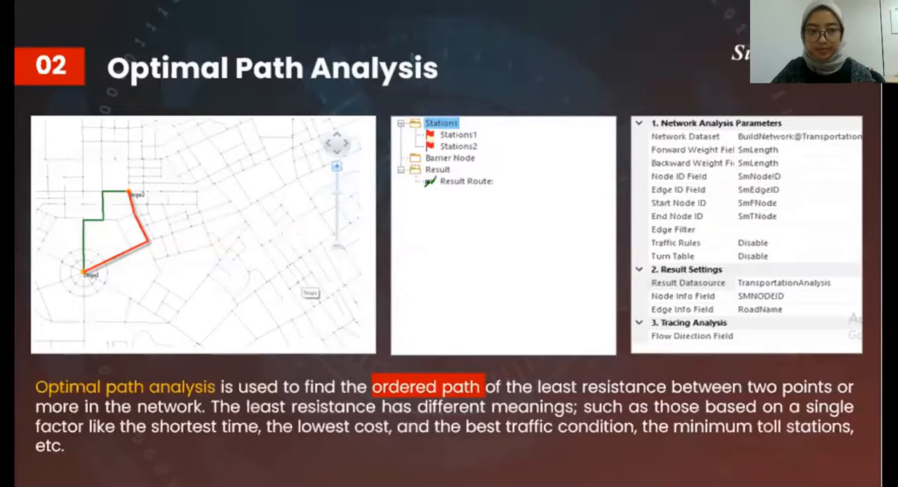
key(Right)
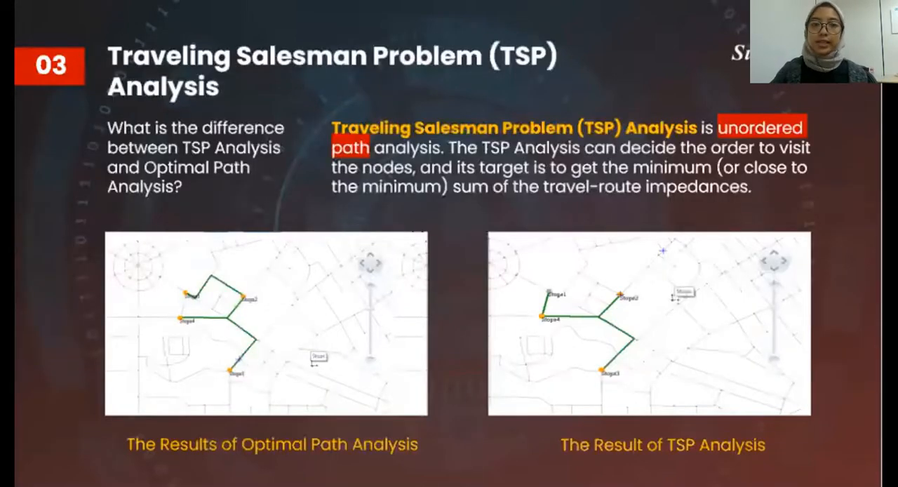